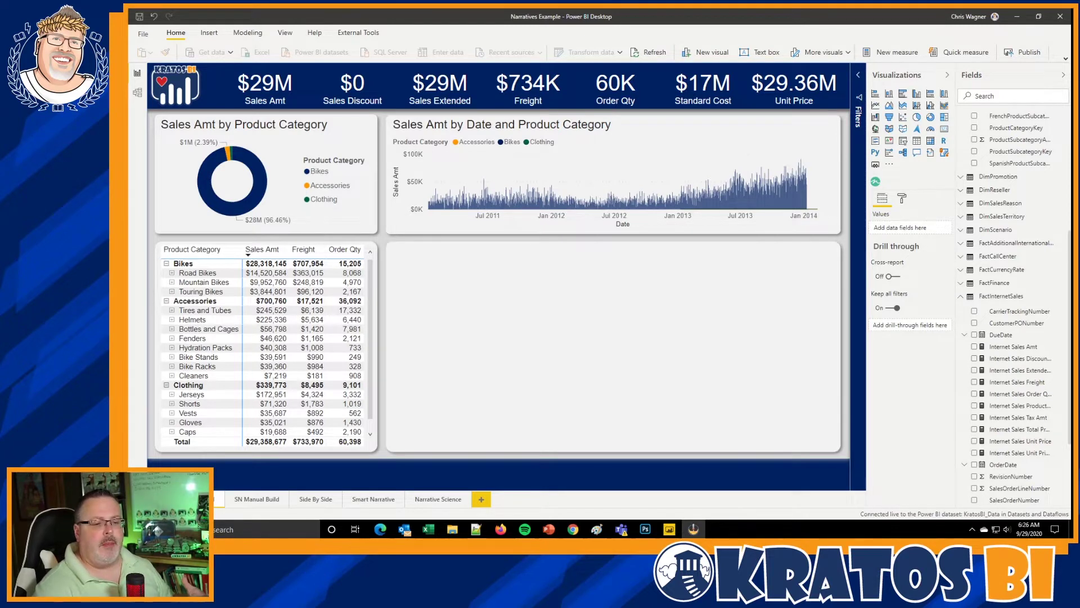
# Check in the global options whether the Smart narrative visual preview feature is enabled, and leave the options unchanged
pyautogui.hotkey('alt', 'Tab')
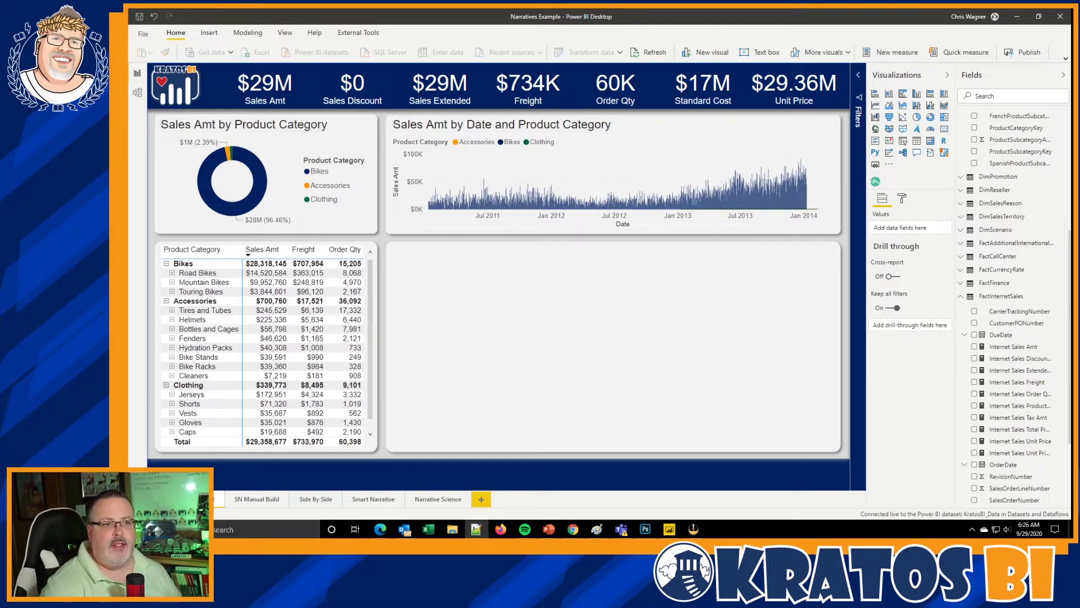
pyautogui.click(635, 298)
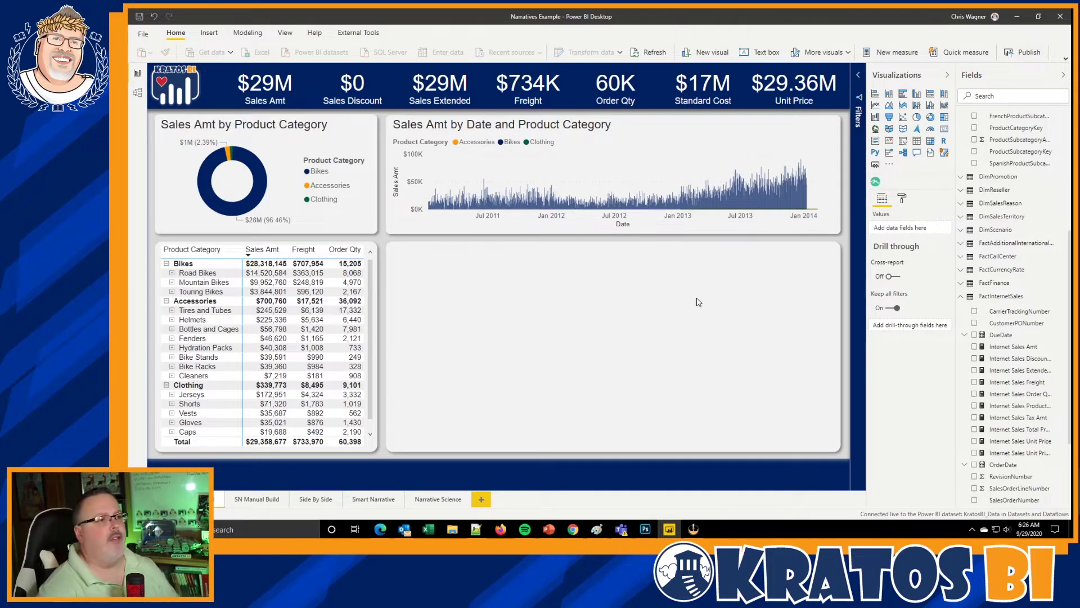
pyautogui.click(143, 34)
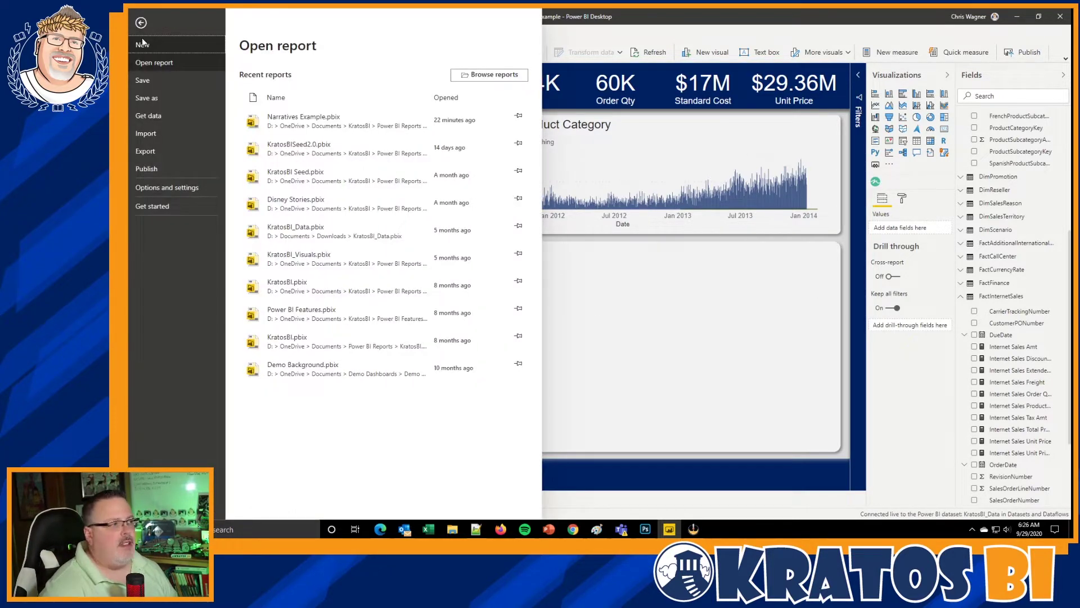
pyautogui.click(157, 190)
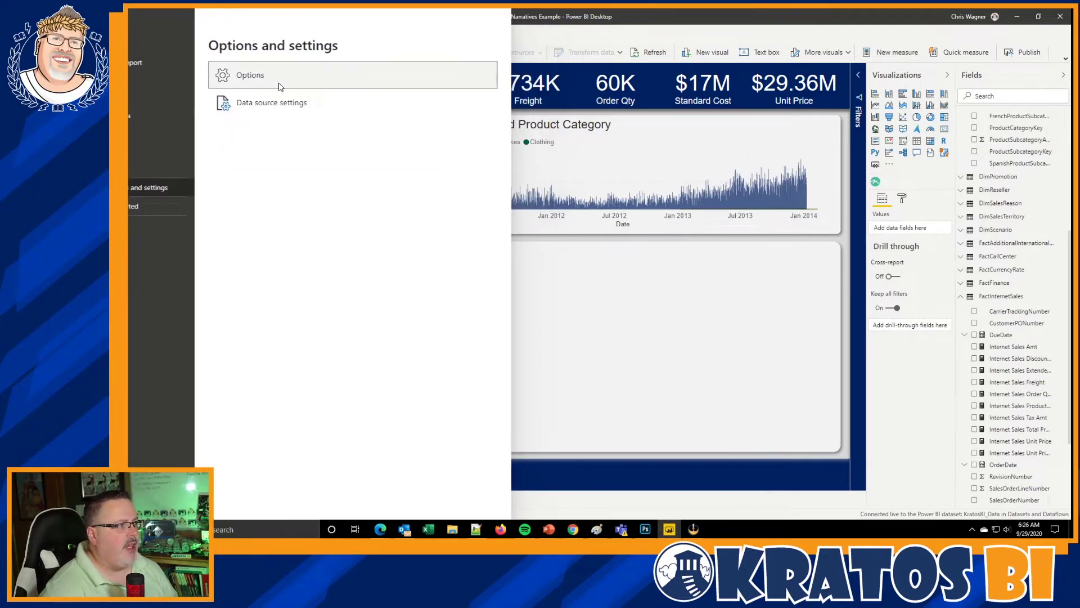
pyautogui.click(280, 79)
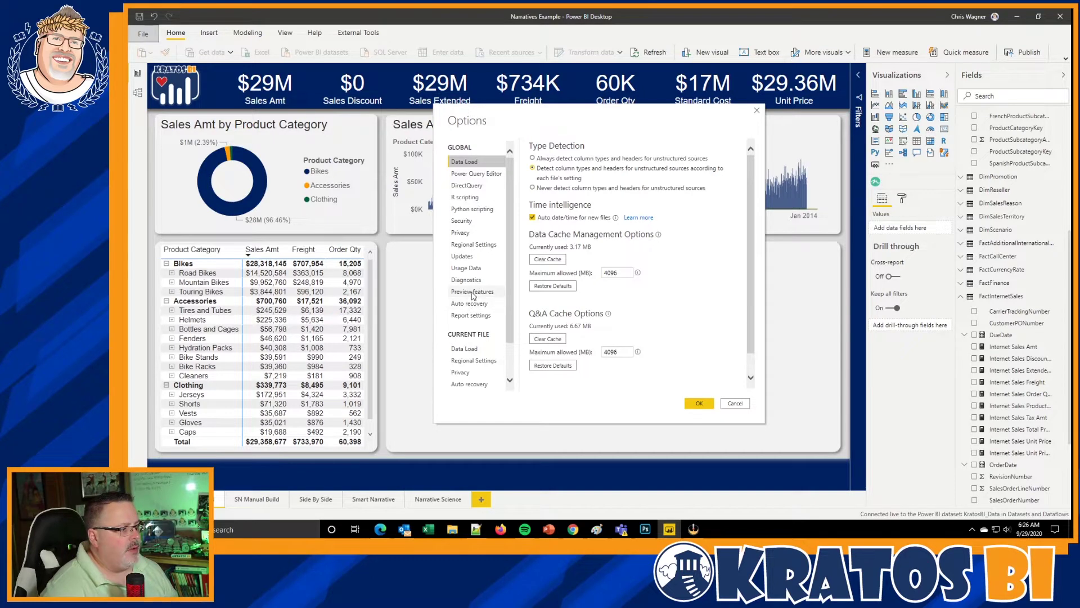
pyautogui.click(472, 292)
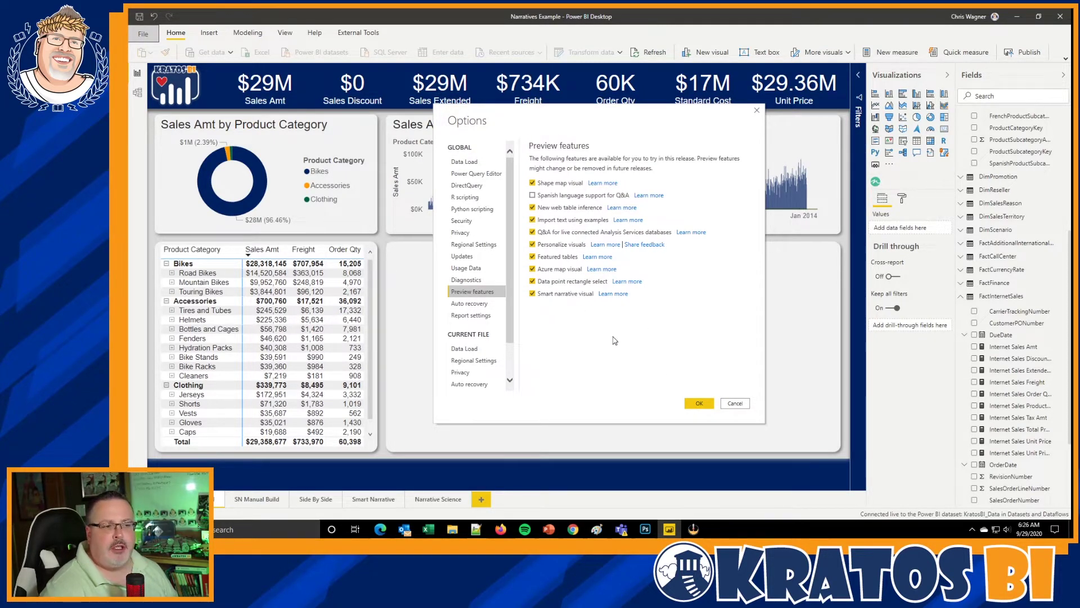
pyautogui.click(735, 403)
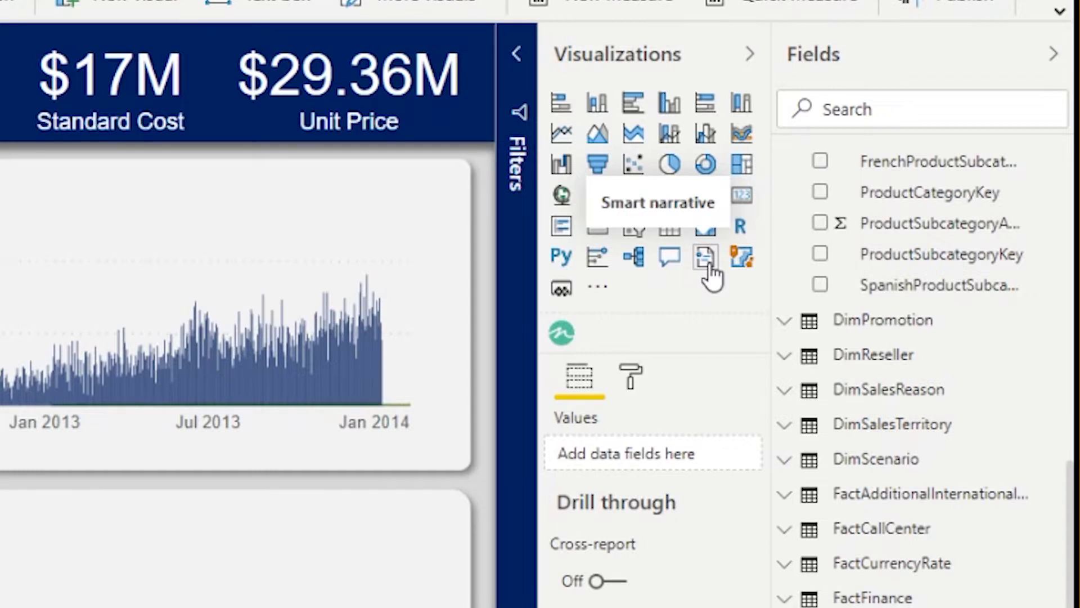
# Add a Smart narrative visual to the empty area below the line chart
pyautogui.click(710, 267)
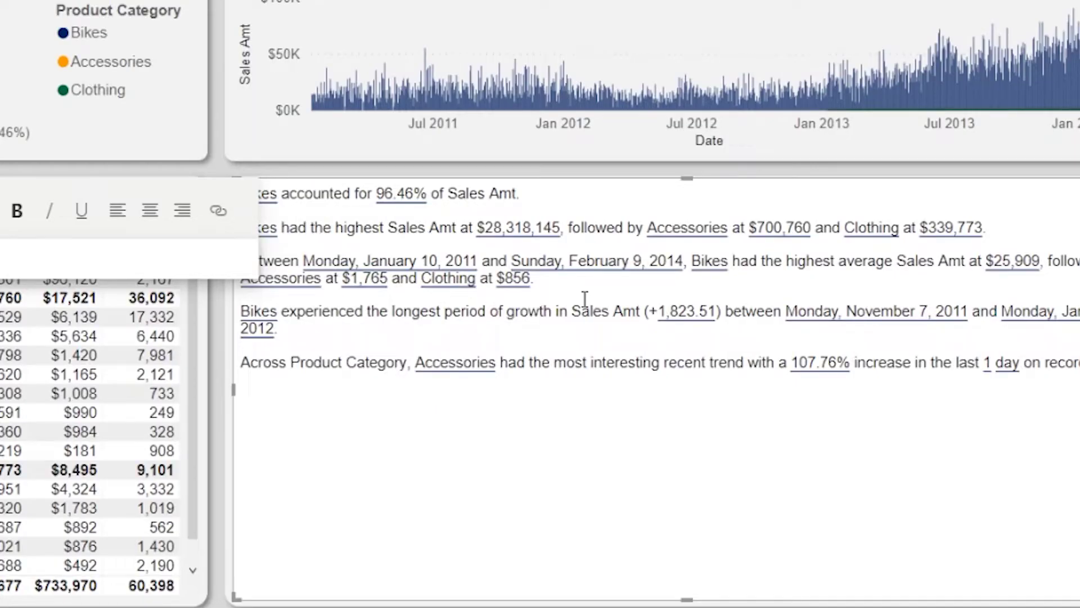
pyautogui.click(335, 176)
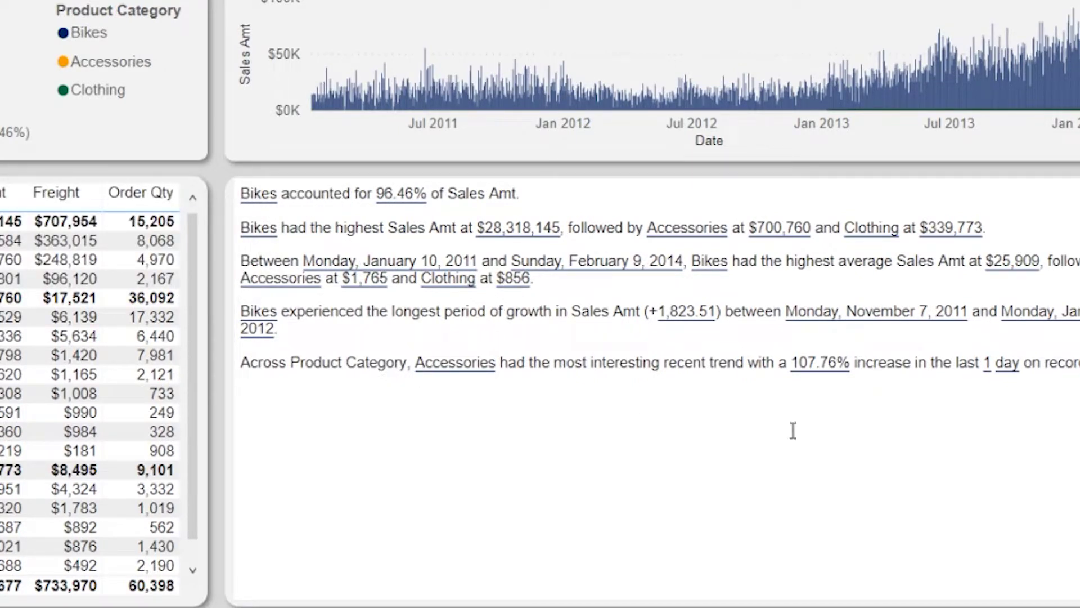
# Set all text of the smart narrative to font size 14 and remove the empty value placeholder between its paragraphs
pyautogui.tripleClick(950, 341)
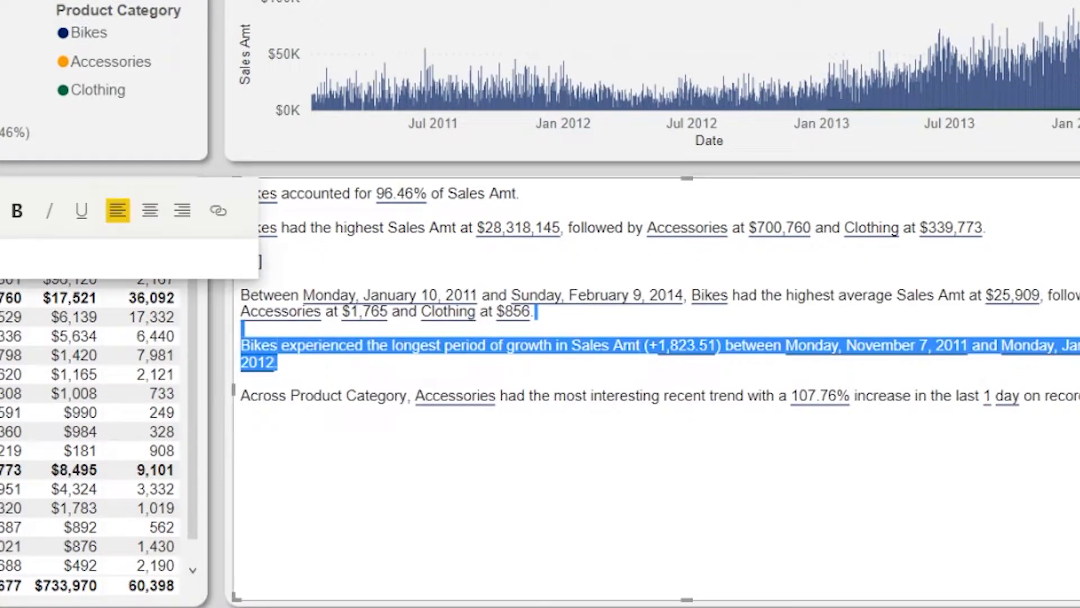
pyautogui.moveTo(1057, 397); pyautogui.dragTo(321, 169)
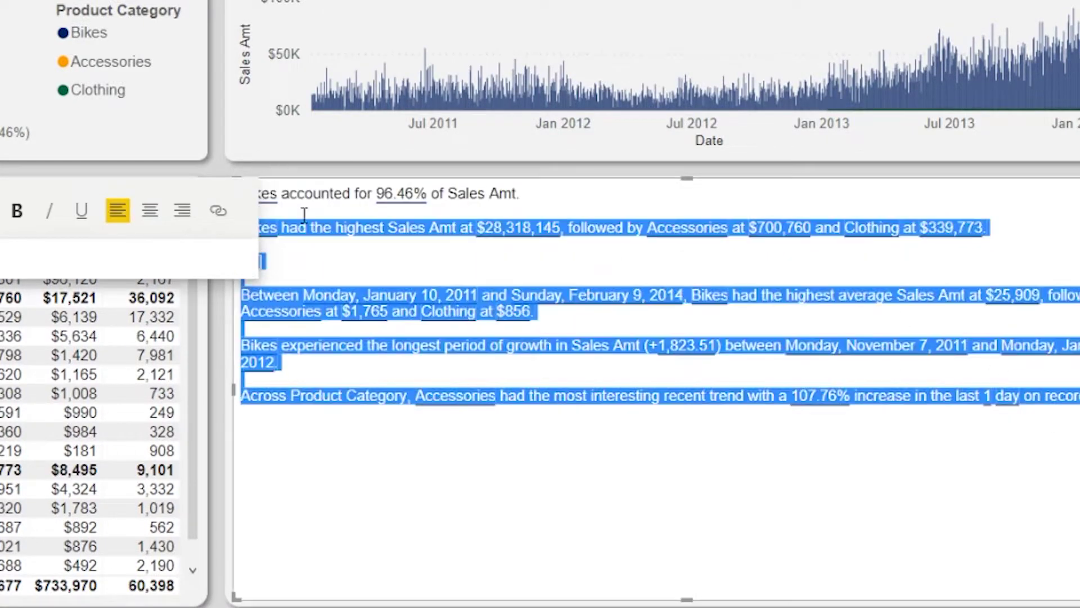
pyautogui.click(596, 358)
pyautogui.hotkey('ctrl', 'a')
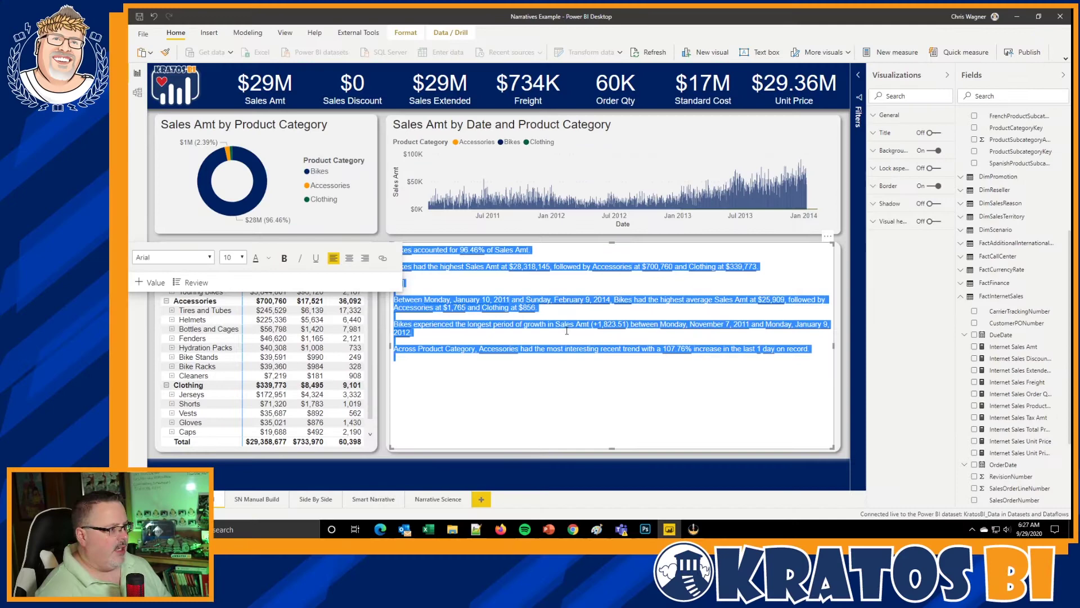
pyautogui.click(243, 259)
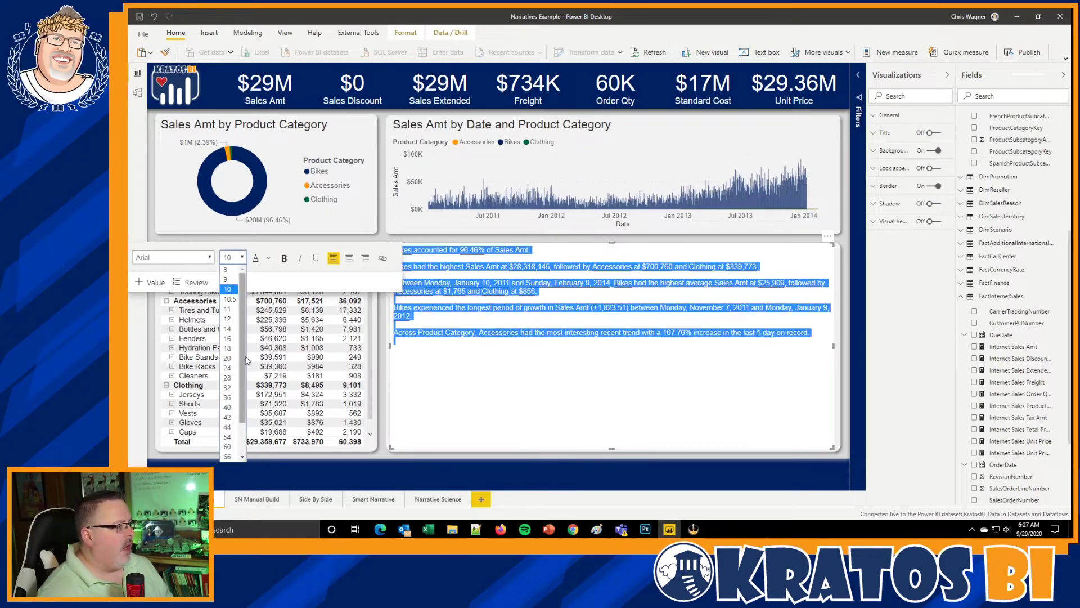
pyautogui.click(230, 329)
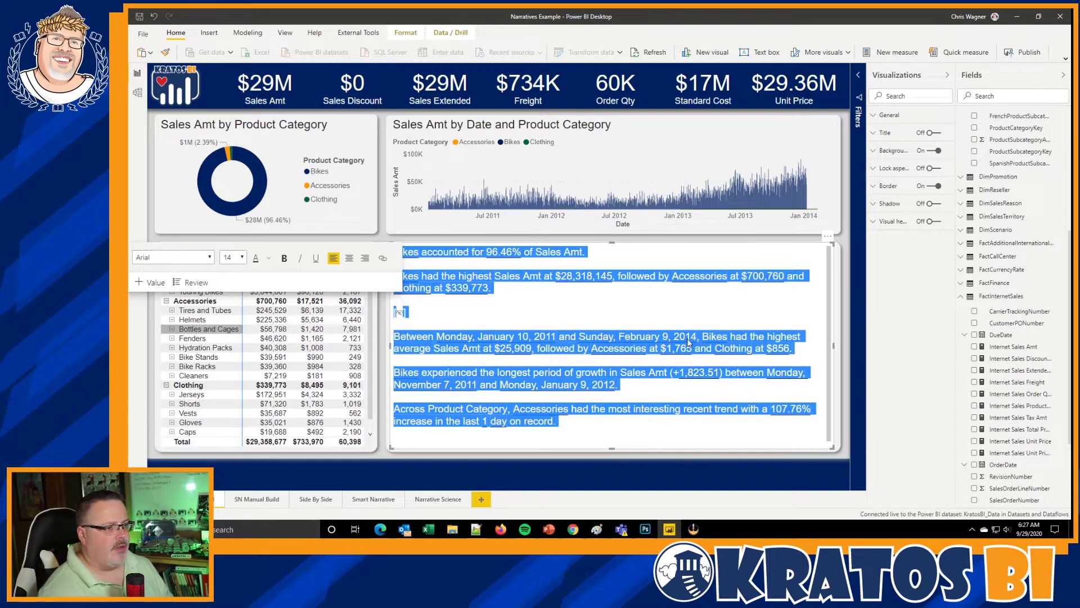
pyautogui.click(535, 316)
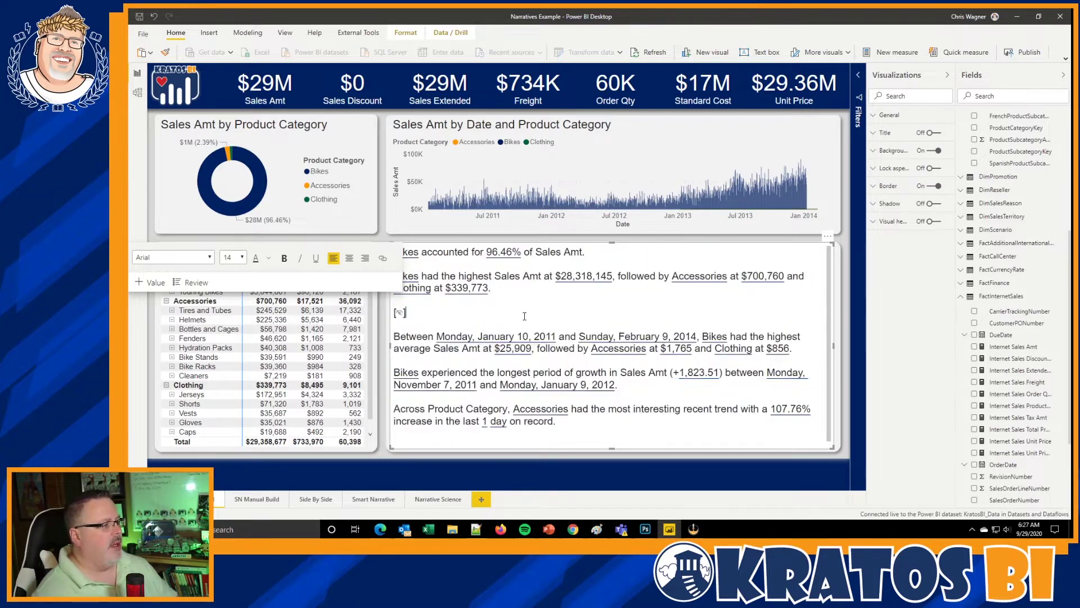
pyautogui.click(849, 340)
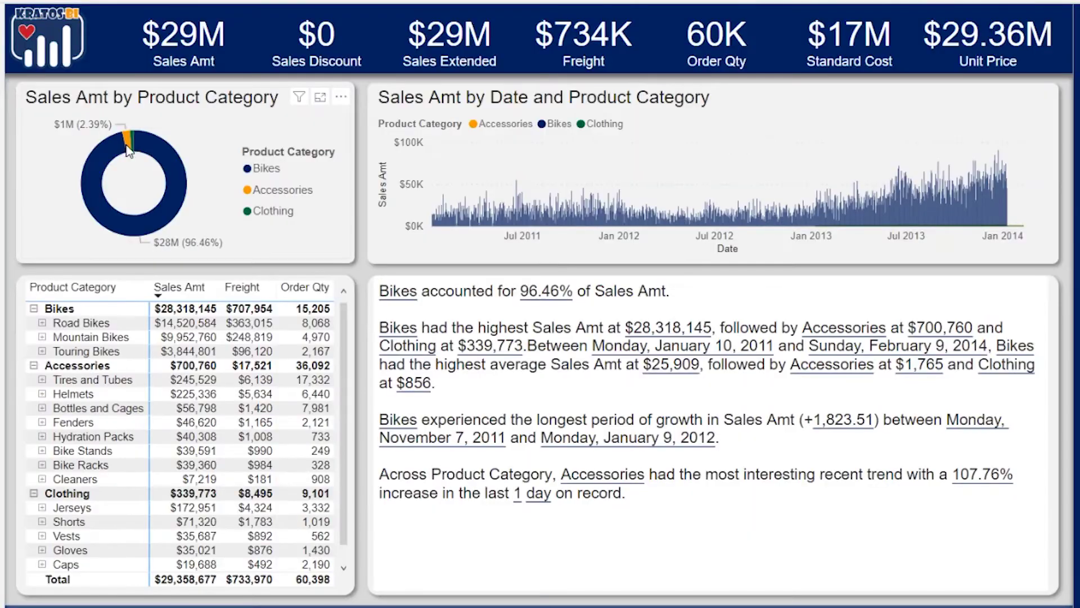
# Cross-filter the page by the Accessories slice and by the Bikes slice of the donut chart to examine how the narrative responds
pyautogui.click(127, 147)
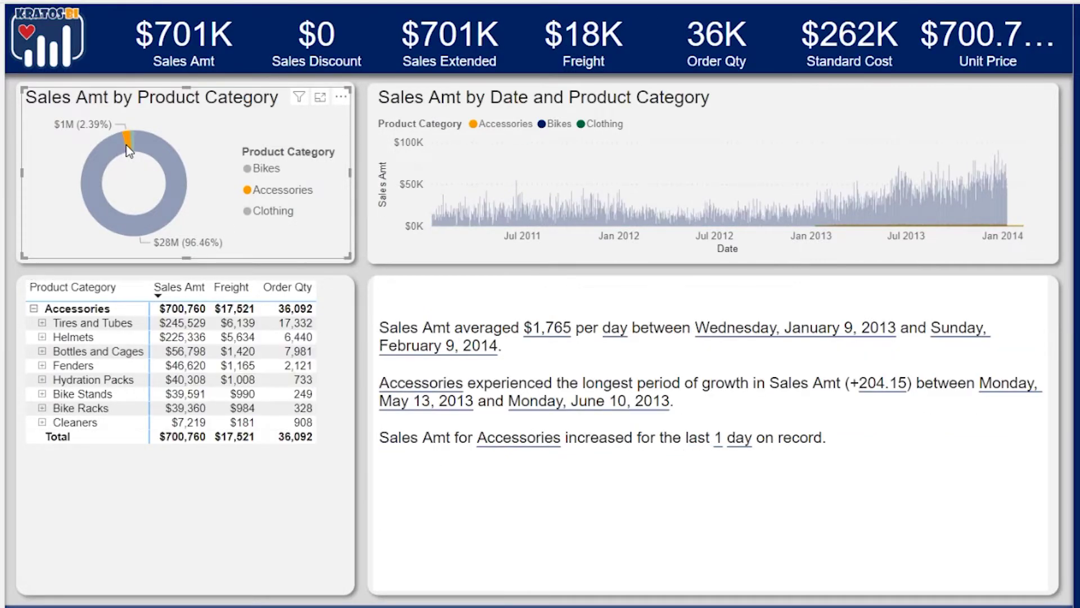
pyautogui.click(158, 155)
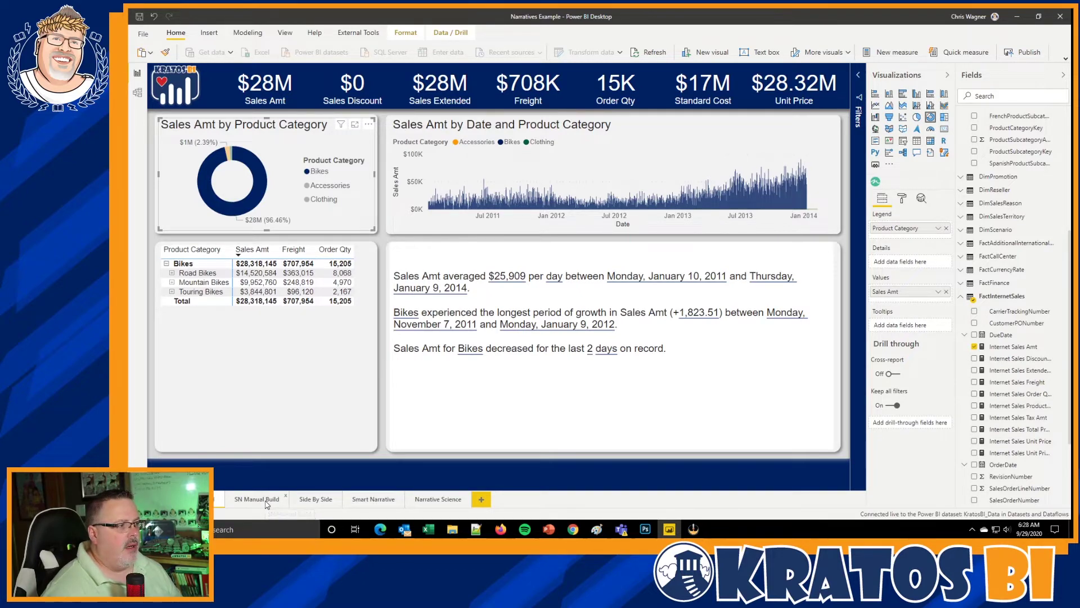
# On the SN Manual Build page, add a text box in the empty area reading "Total Sales is {}" and "Total Freight is {}"
pyautogui.click(266, 500)
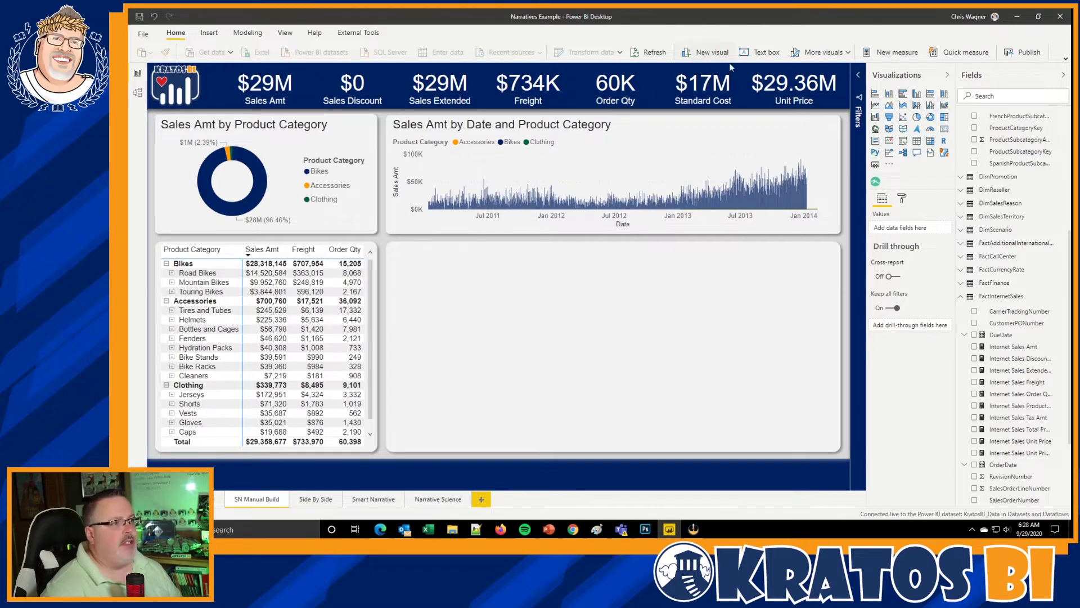
pyautogui.click(603, 239)
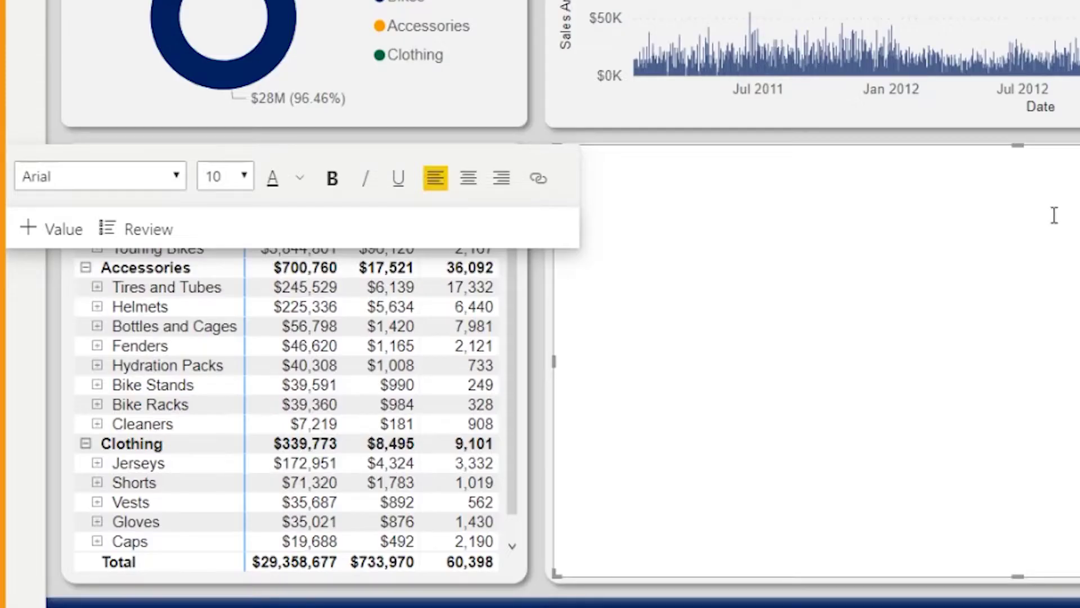
pyautogui.write('Total Sales is {} Total Freight is {}')
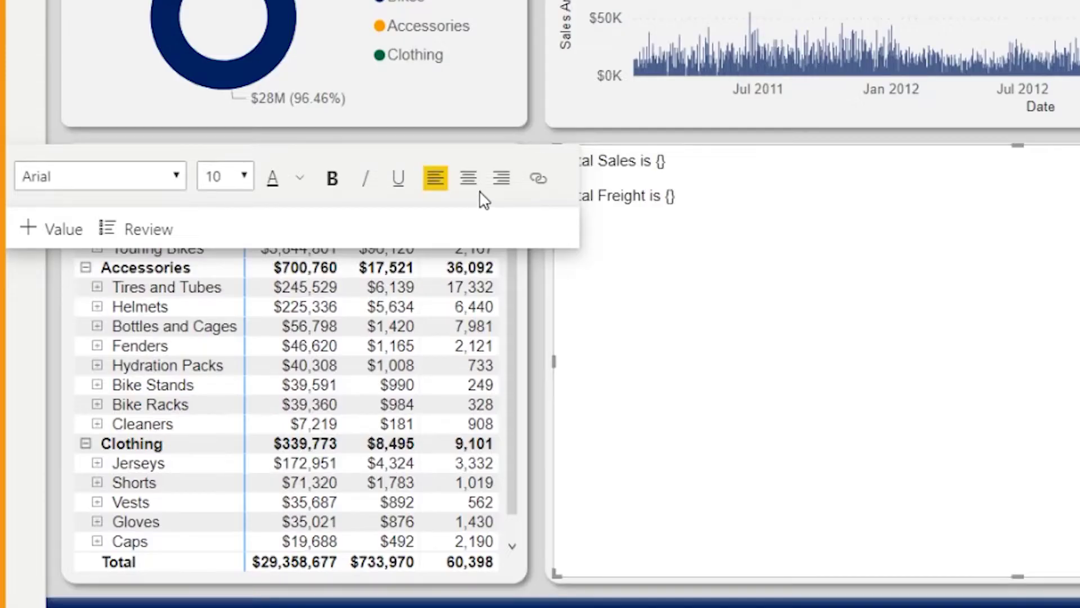
# Insert a dynamic value named Internet Sales, calculated as sum of internet sales amt, after "Total Sales is"
pyautogui.click(658, 162)
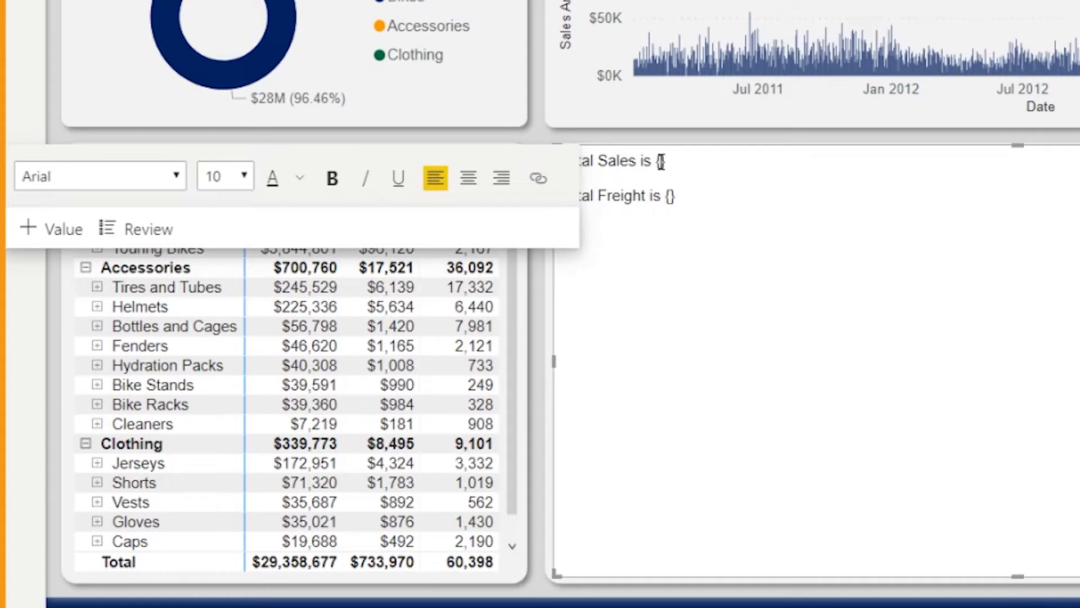
pyautogui.moveTo(656, 162); pyautogui.dragTo(669, 162)
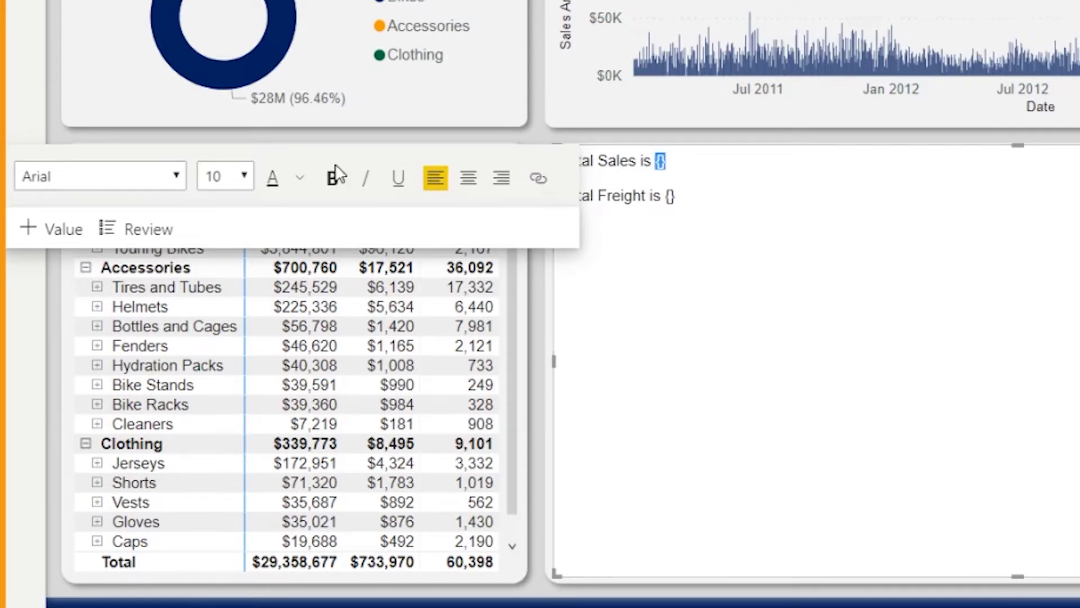
pyautogui.click(302, 121)
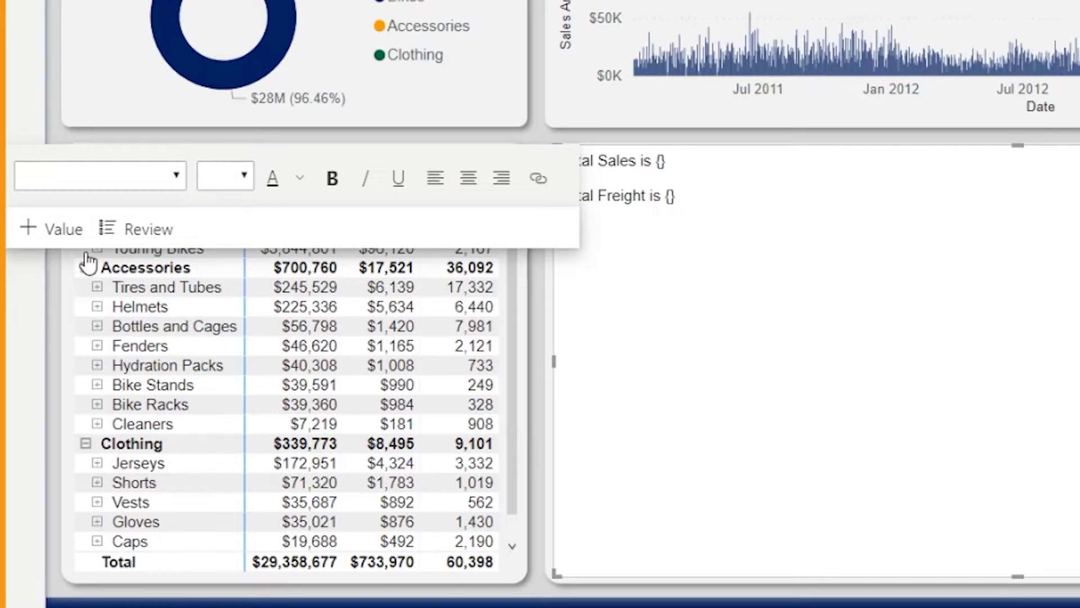
pyautogui.click(65, 241)
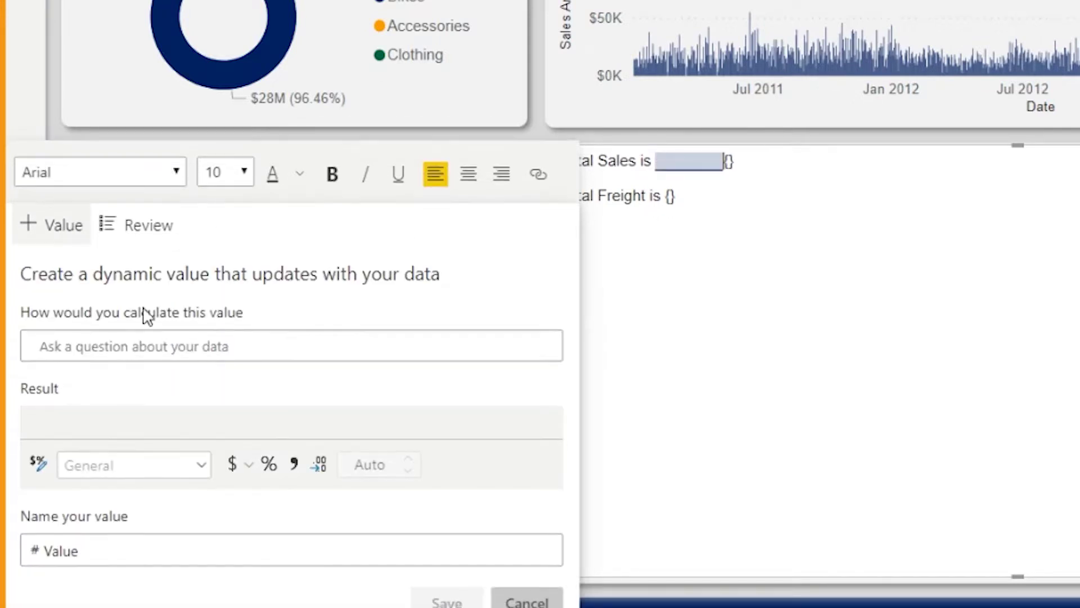
pyautogui.click(177, 347)
pyautogui.write('sum of internet')
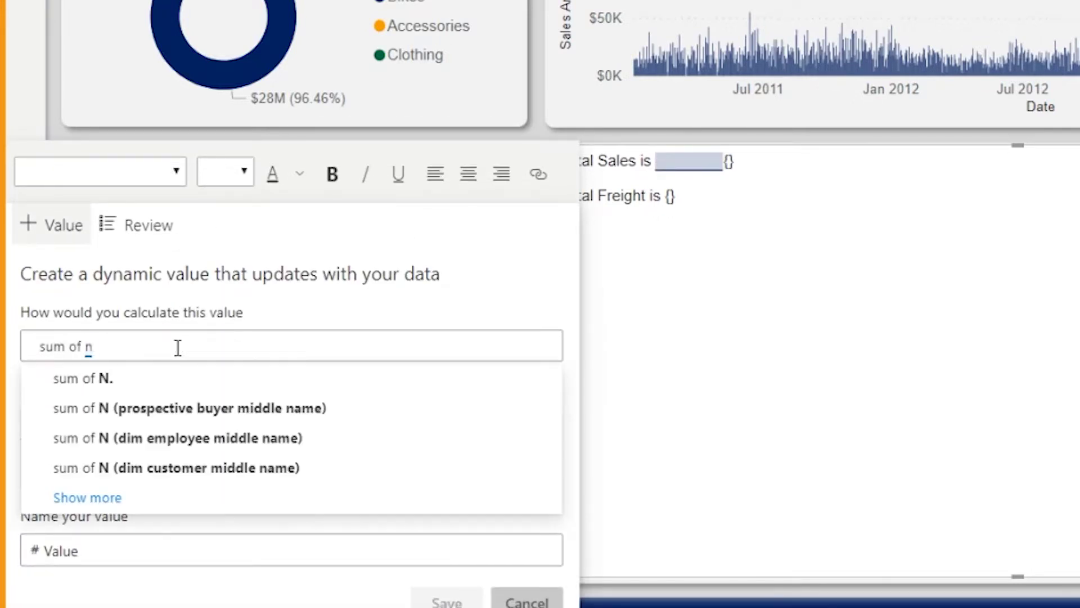
pyautogui.click(177, 378)
pyautogui.doubleClick(120, 548)
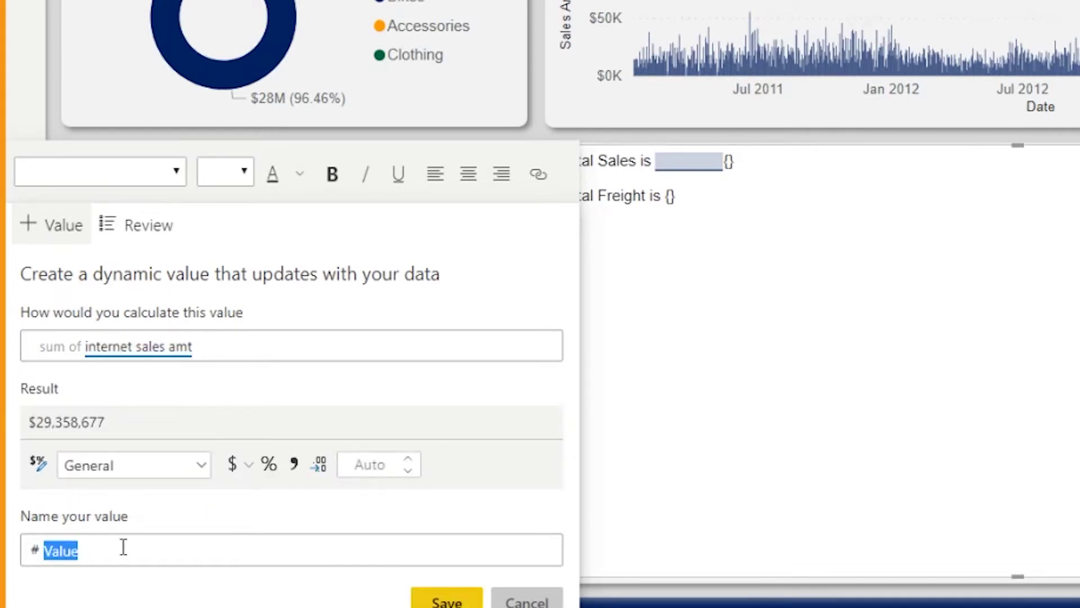
pyautogui.write('Internet Sales')
pyautogui.click(459, 602)
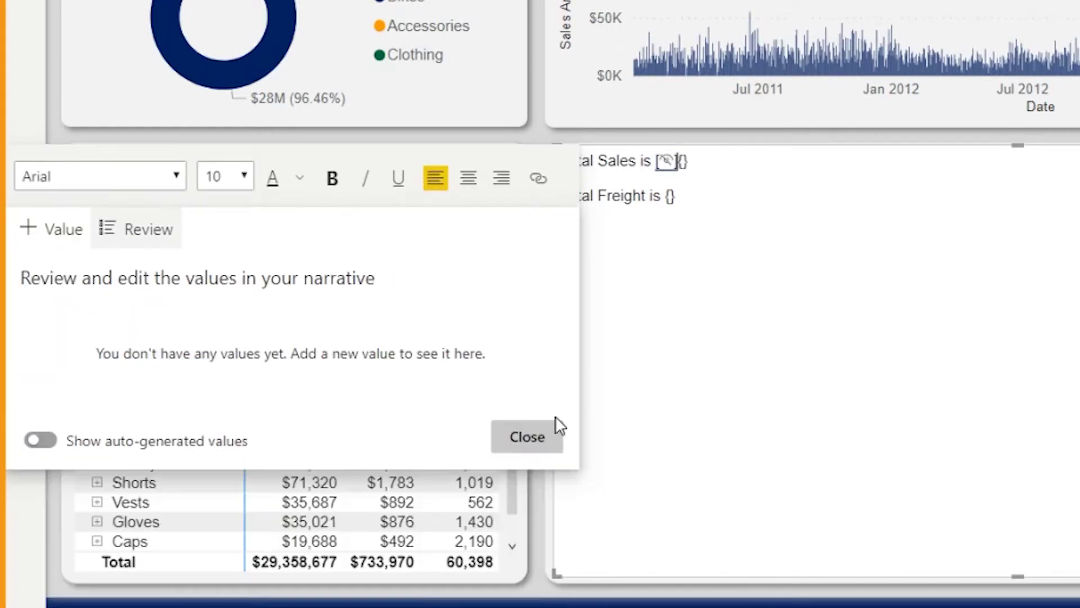
# Delete the leftover braces at the end of the Total Sales line
pyautogui.click(783, 158)
pyautogui.press('BackSpace')
pyautogui.press('BackSpace')
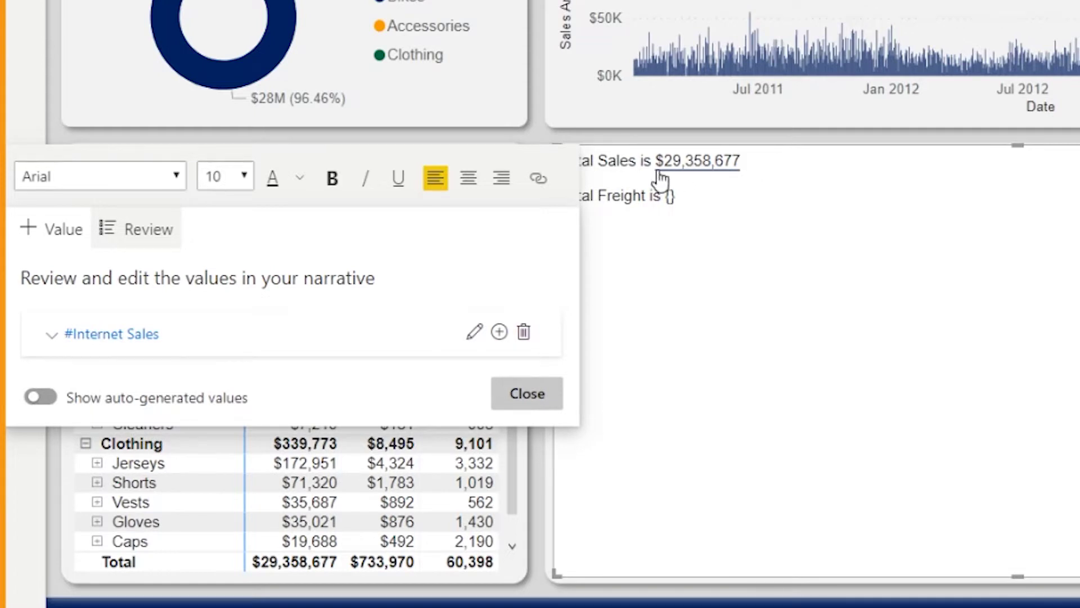
# Insert a dynamic value named Freight, calculated as sum of internet sales freight, after "Total Freight is" and delete the leftover braces
pyautogui.click(667, 197)
pyautogui.doubleClick(669, 197)
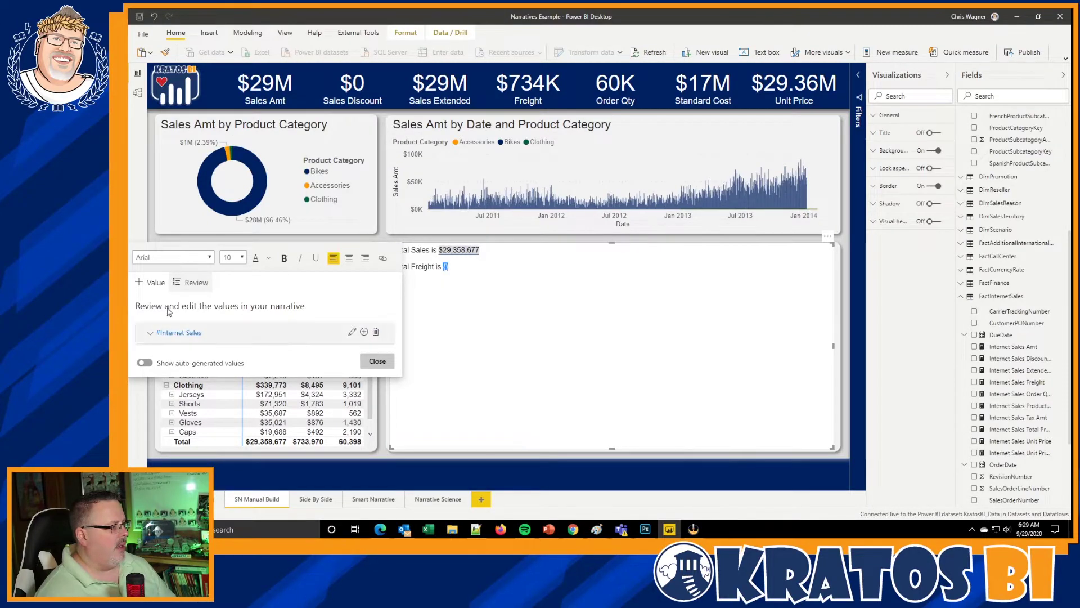
pyautogui.click(148, 282)
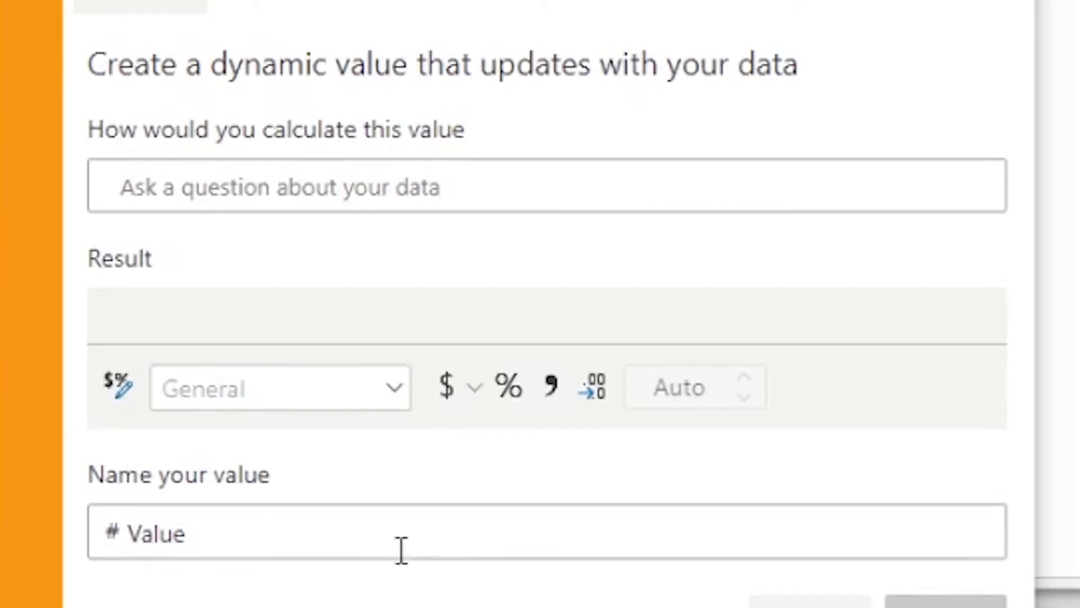
pyautogui.write('sum of internet')
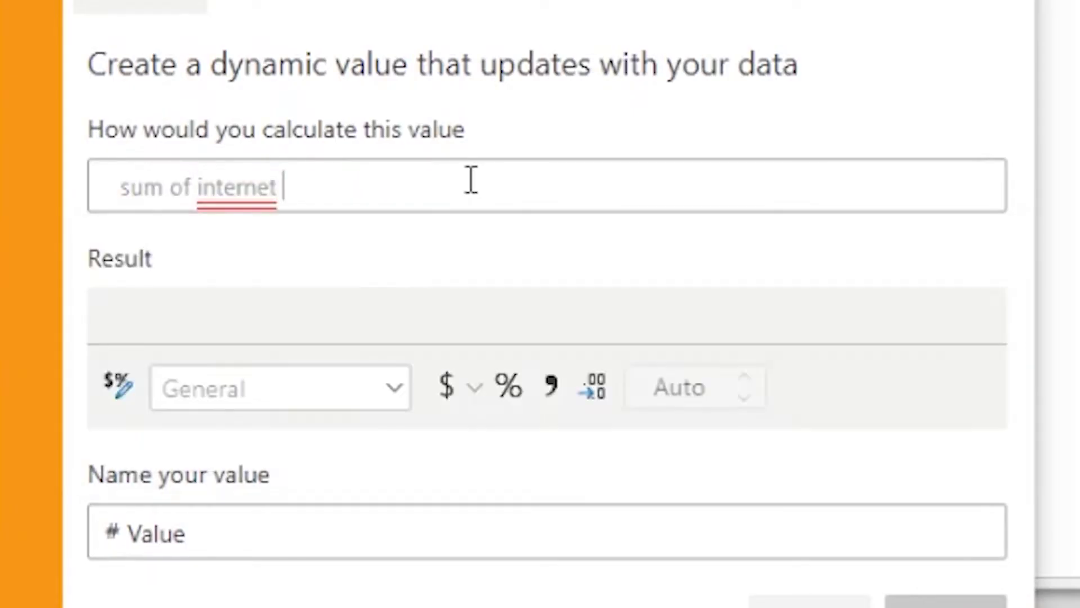
pyautogui.press('BackSpace')
pyautogui.press('Down')
pyautogui.press('Down')
pyautogui.press('Return')
pyautogui.doubleClick(228, 529)
pyautogui.write('Freight')
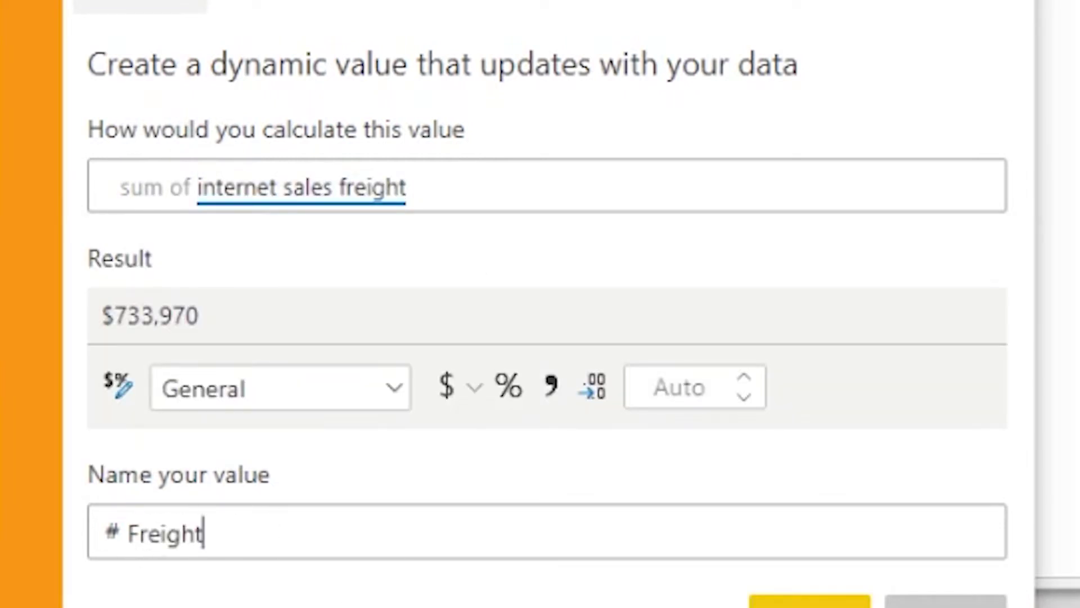
pyautogui.click(799, 601)
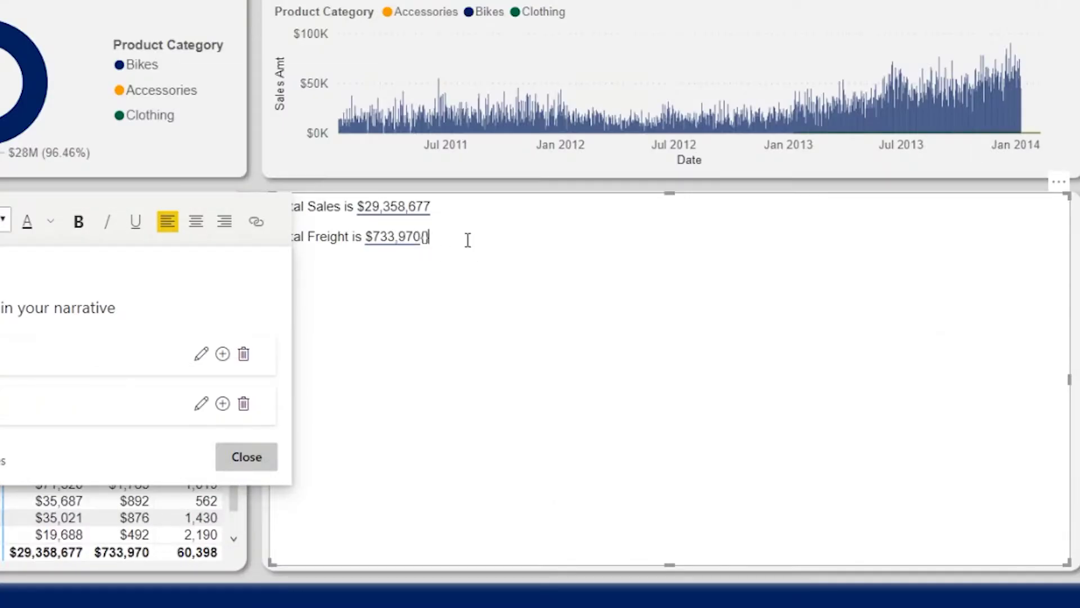
pyautogui.press('BackSpace')
pyautogui.press('BackSpace')
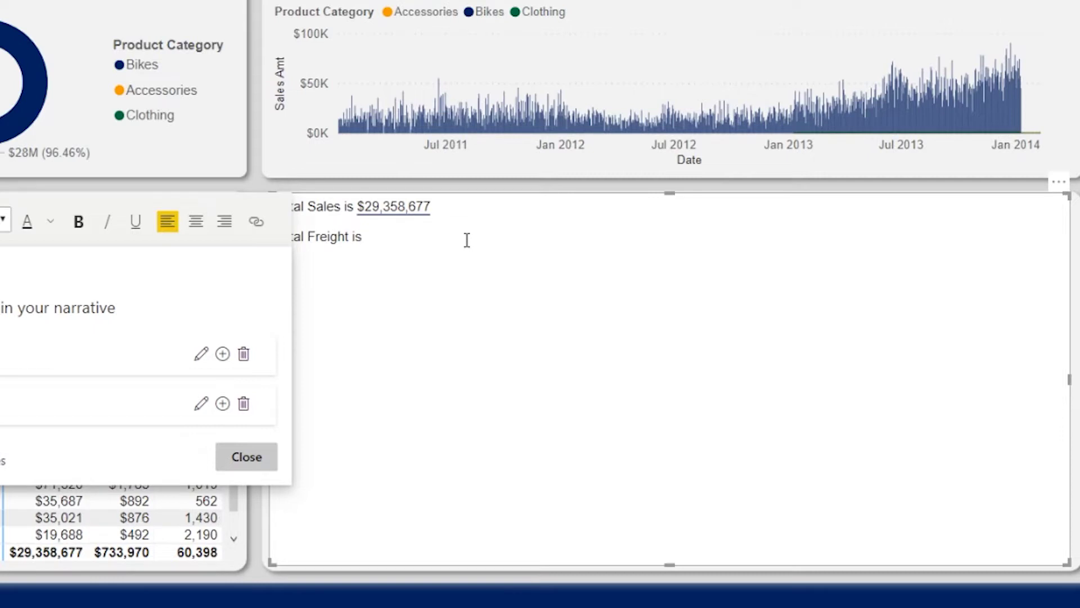
# Undo the last two deletions in the Total Freight line so its dynamic freight value is restored
pyautogui.hotkey('ctrl', 'z')
pyautogui.hotkey('ctrl', 'z')
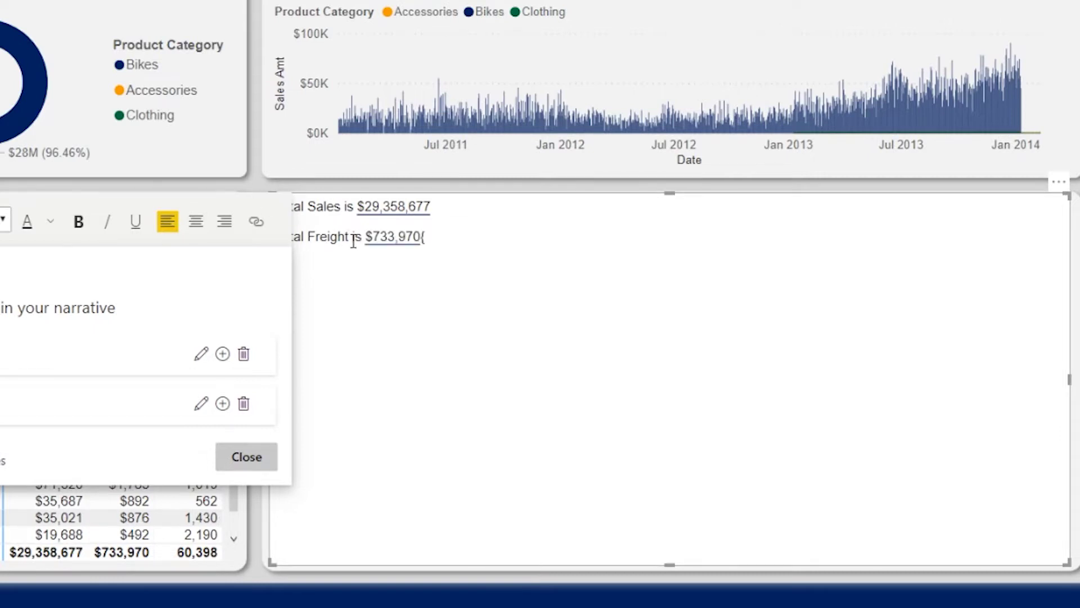
pyautogui.click(360, 184)
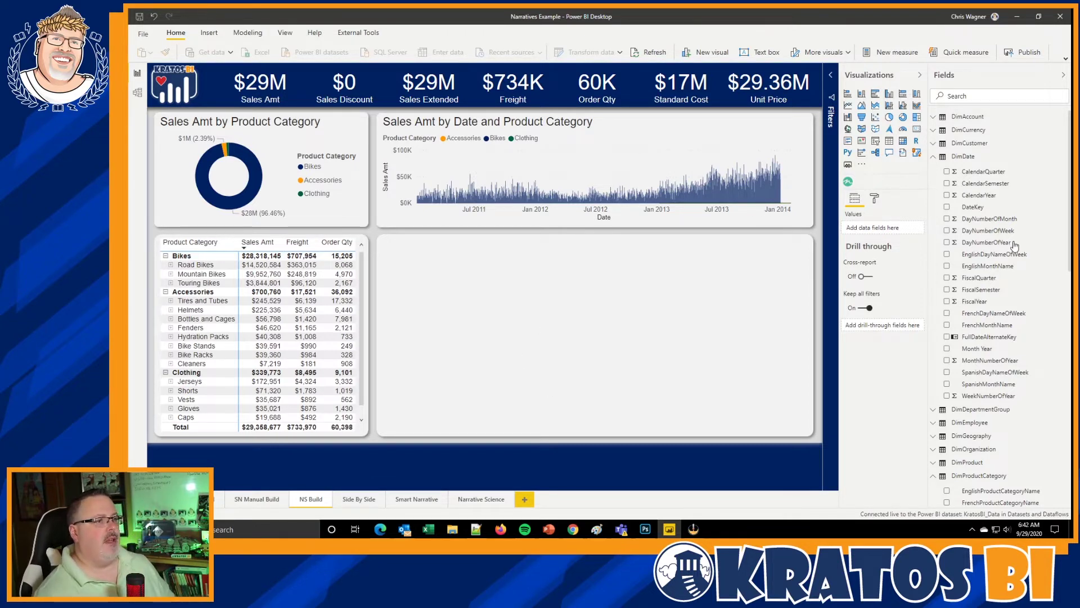
# Add a Narrative Science visual on the NS Build page with Internet Sales Amt, Freight, Order Qty, Tax Amt and Unit Price as values
pyautogui.click(851, 187)
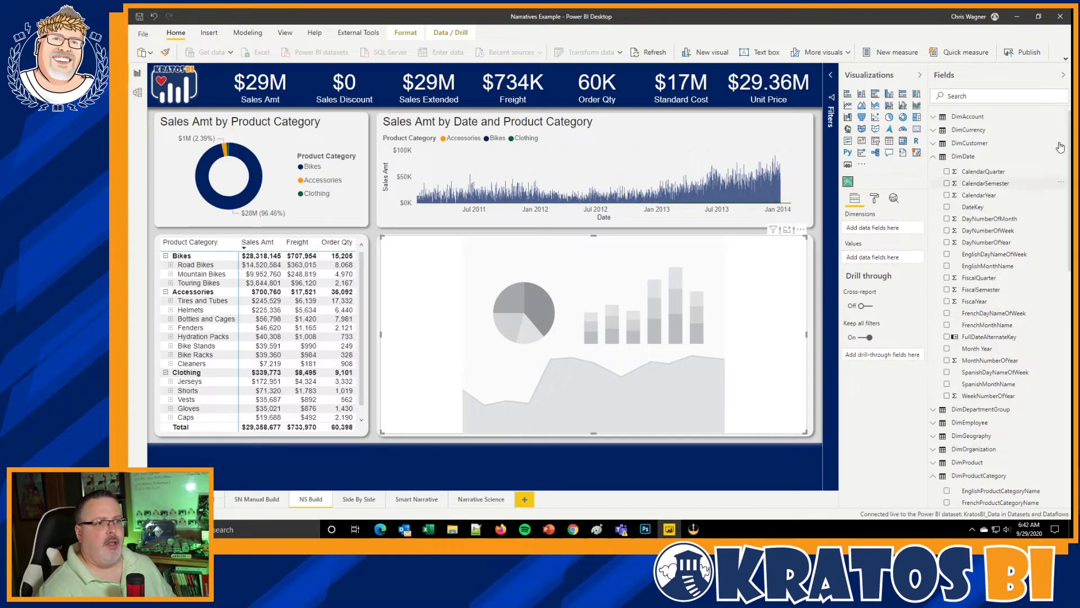
pyautogui.scroll(-2, 1063, 143)
pyautogui.moveTo(1071, 142); pyautogui.dragTo(1064, 332)
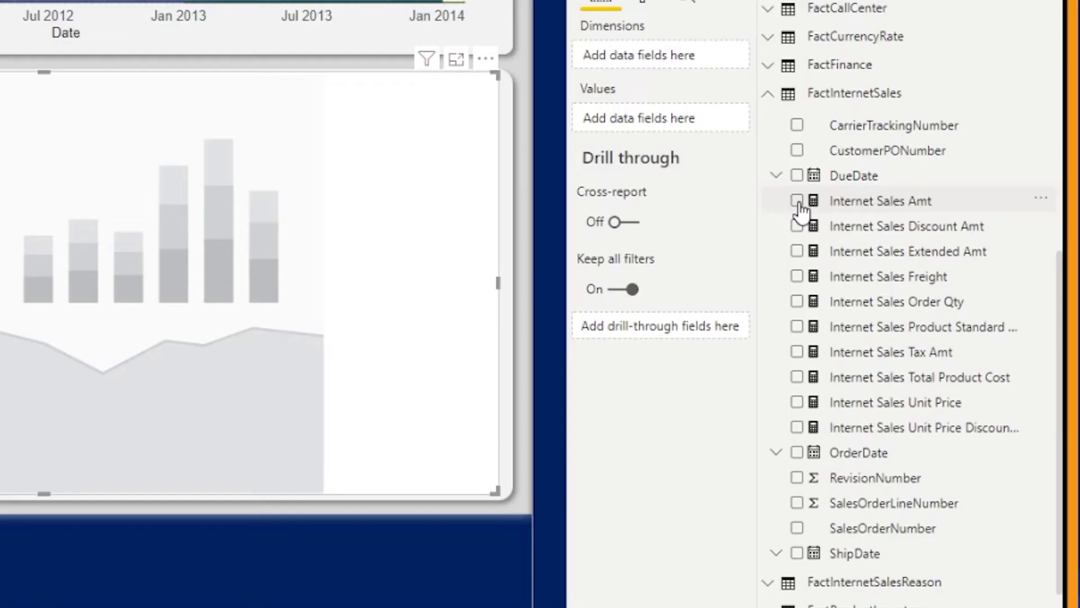
pyautogui.click(797, 201)
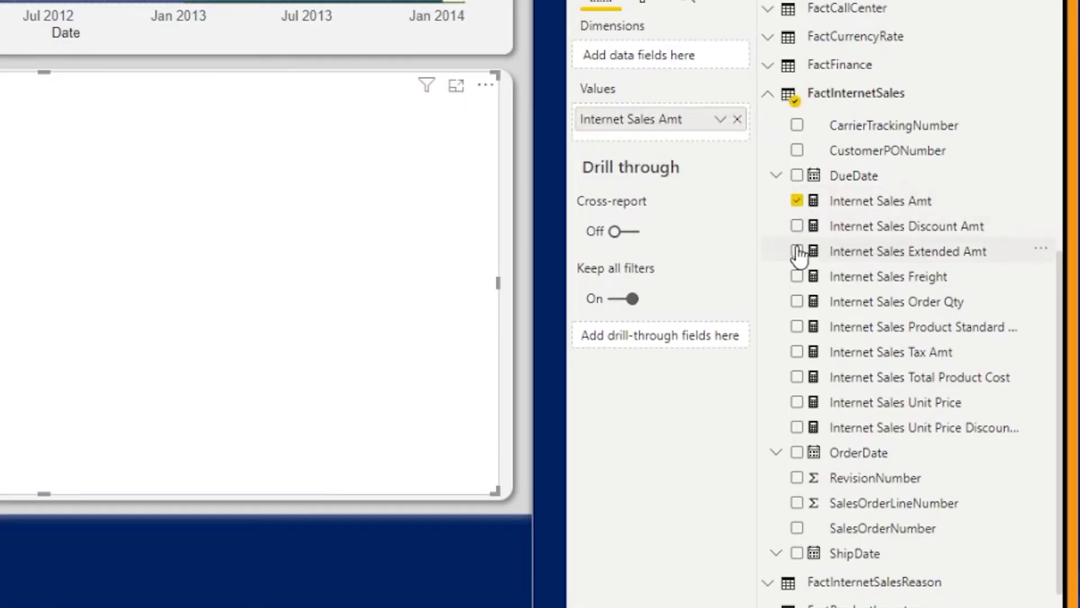
pyautogui.click(798, 276)
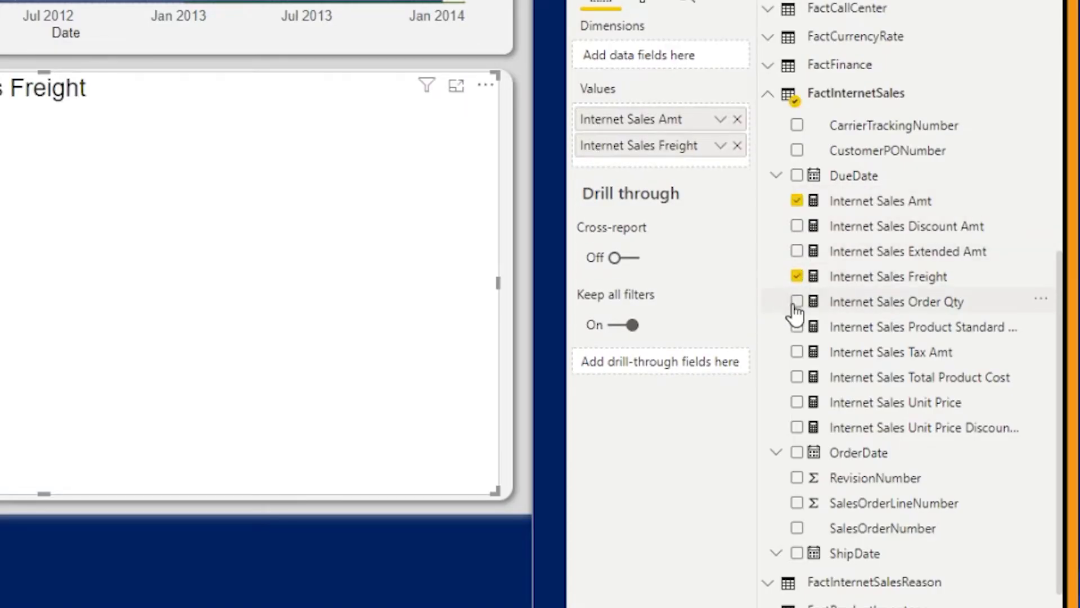
pyautogui.click(797, 302)
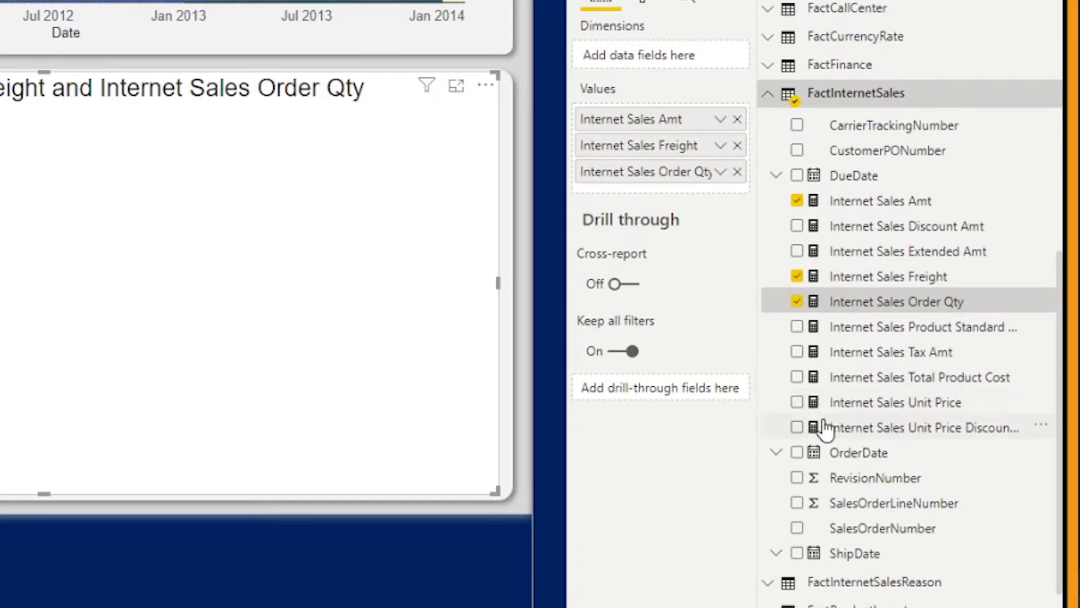
pyautogui.click(797, 352)
pyautogui.click(797, 403)
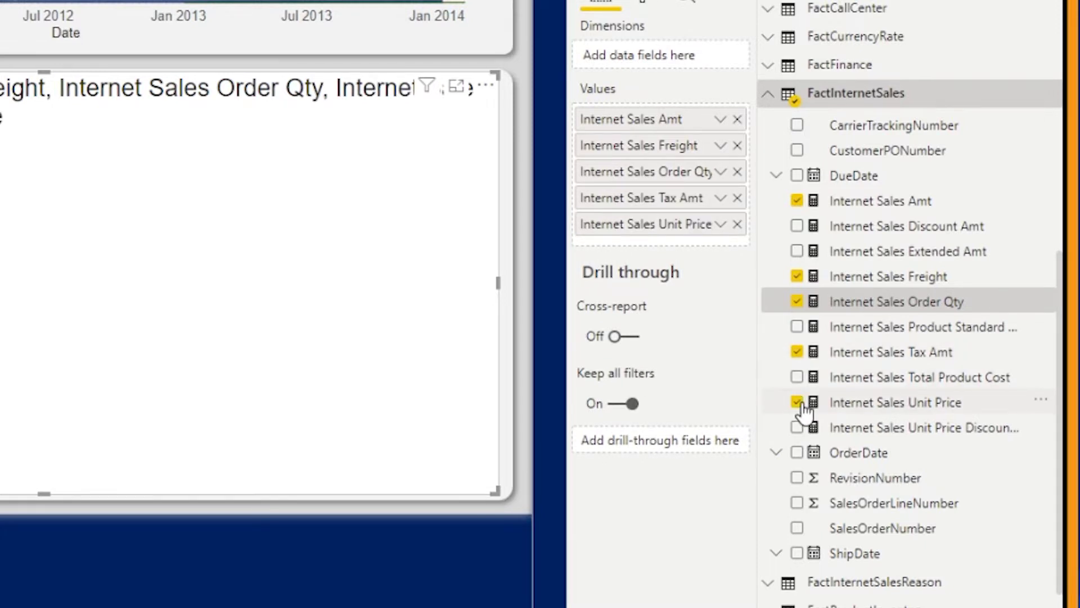
# Set FiscalYear as the visual's dimension and write a Continuous narrative in focus mode
pyautogui.scroll(10, 837, 362)
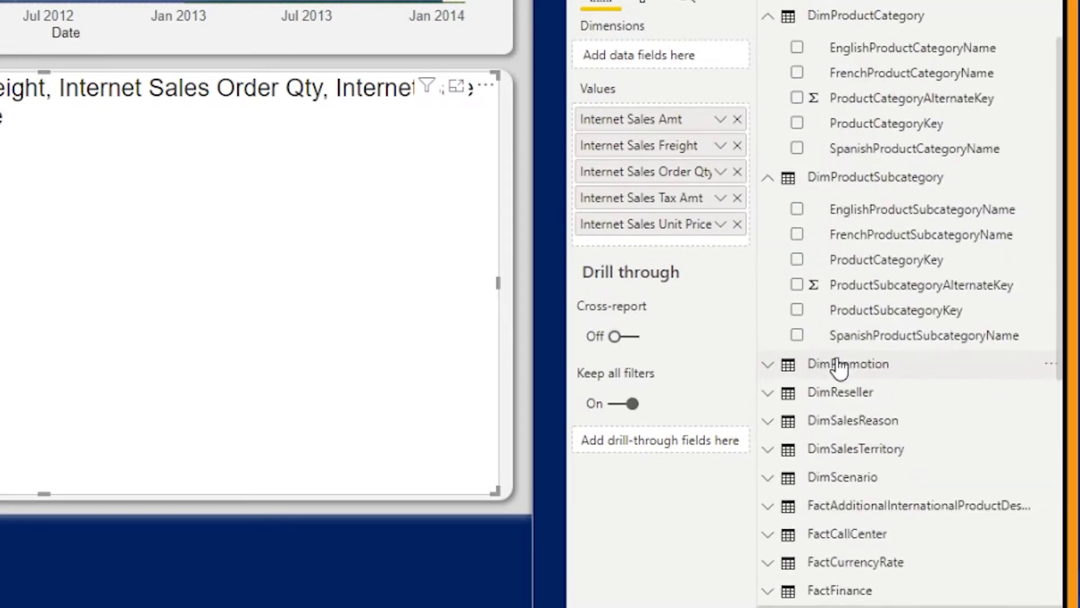
pyautogui.scroll(6, 839, 368)
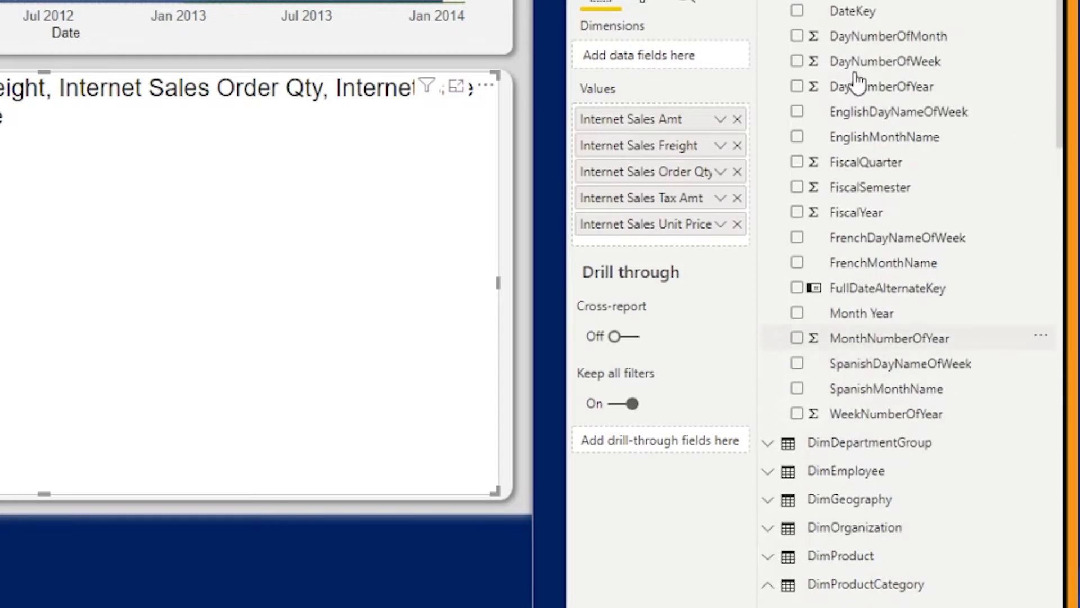
pyautogui.moveTo(862, 230); pyautogui.dragTo(629, 65)
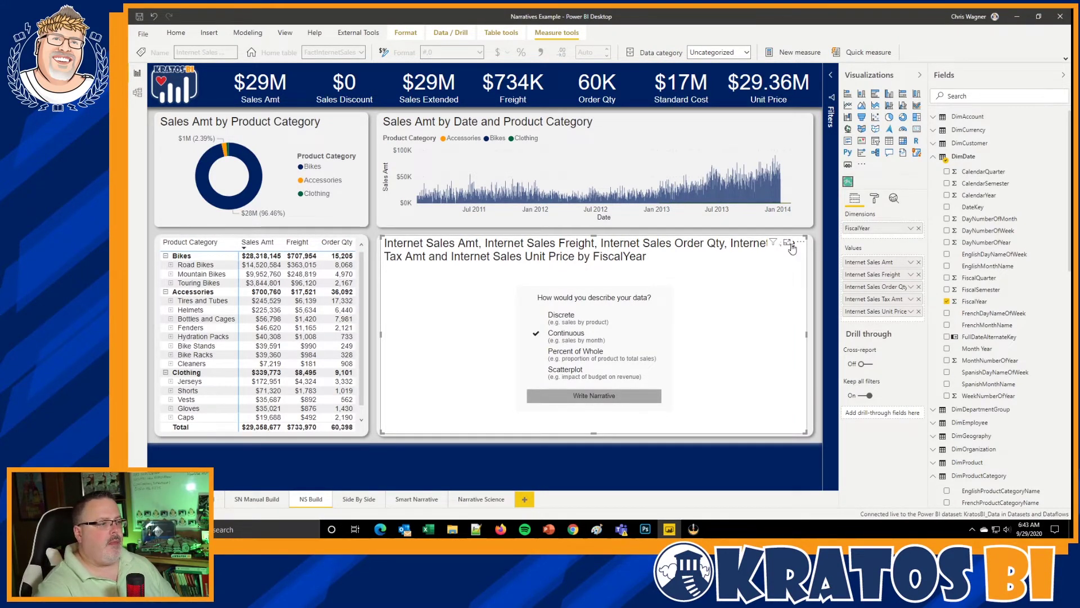
pyautogui.click(791, 246)
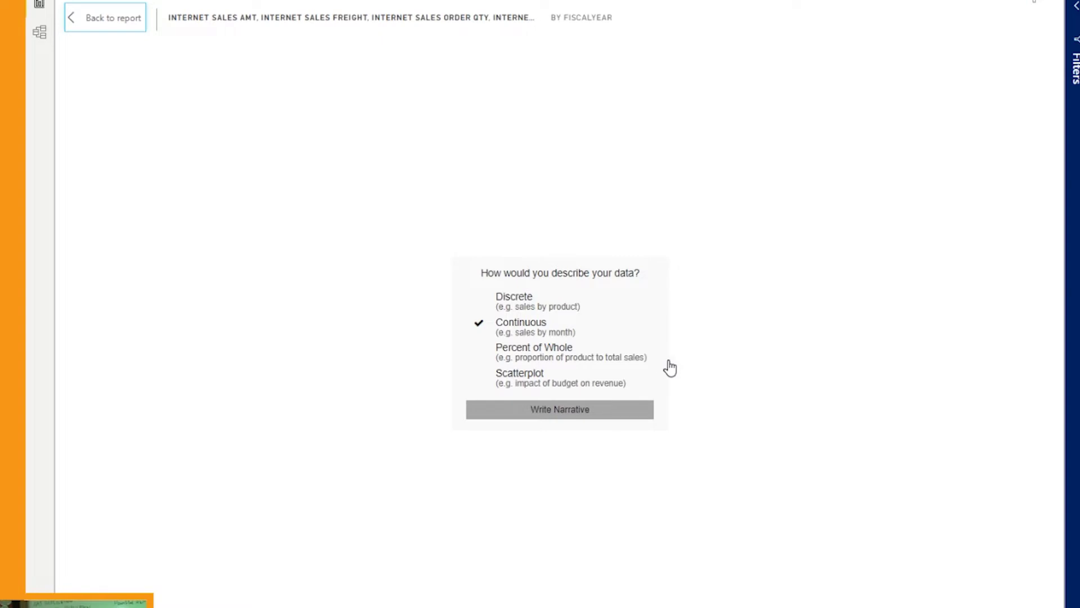
pyautogui.click(601, 421)
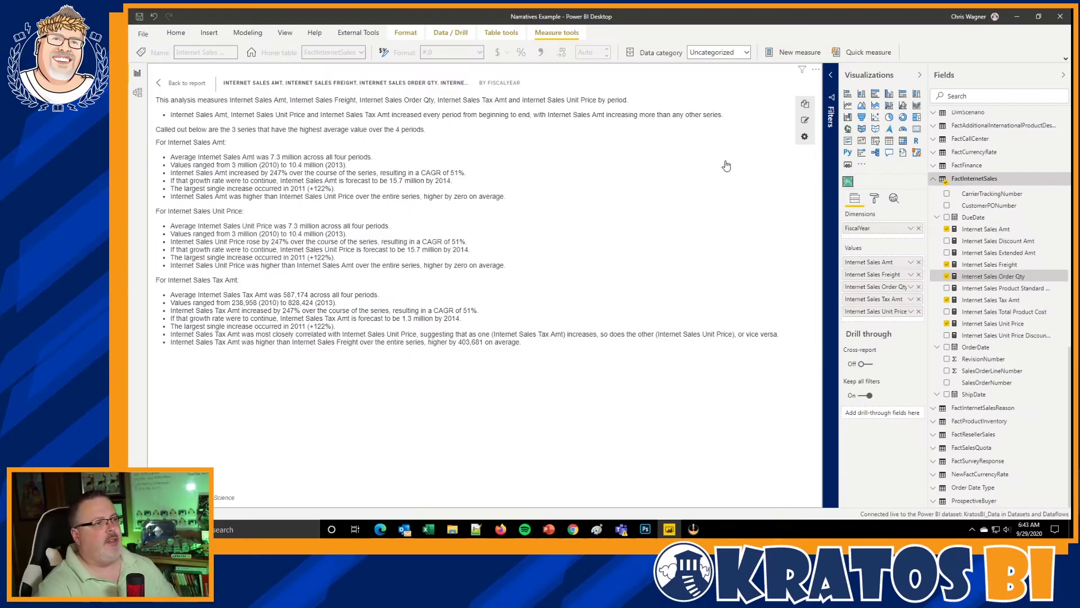
# Open the narrative's settings and reduce the maximum number of drilldowns to 1
pyautogui.click(804, 138)
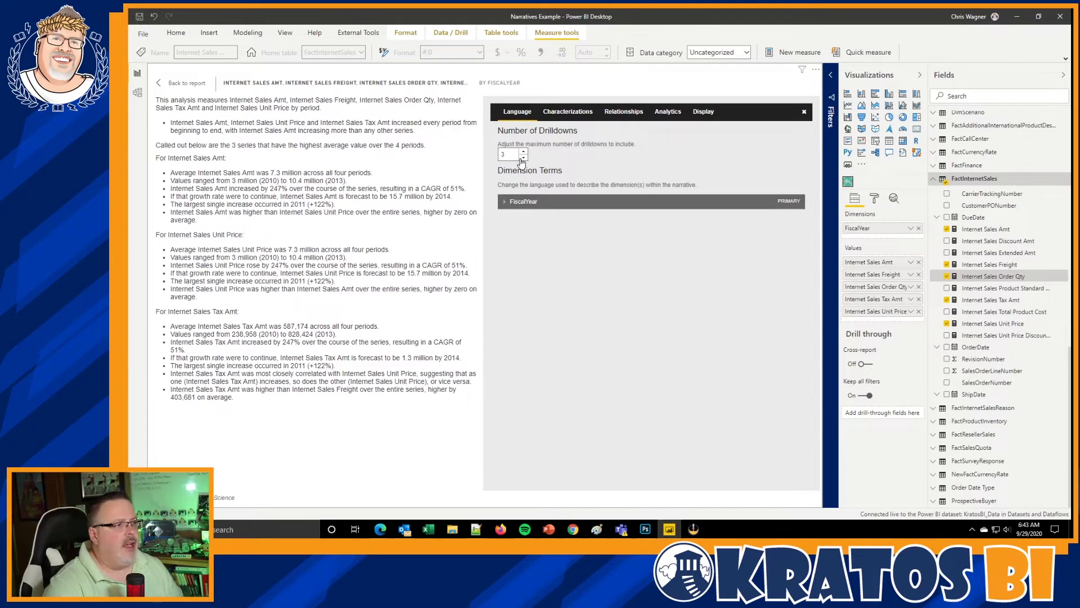
pyautogui.click(523, 158)
pyautogui.click(523, 157)
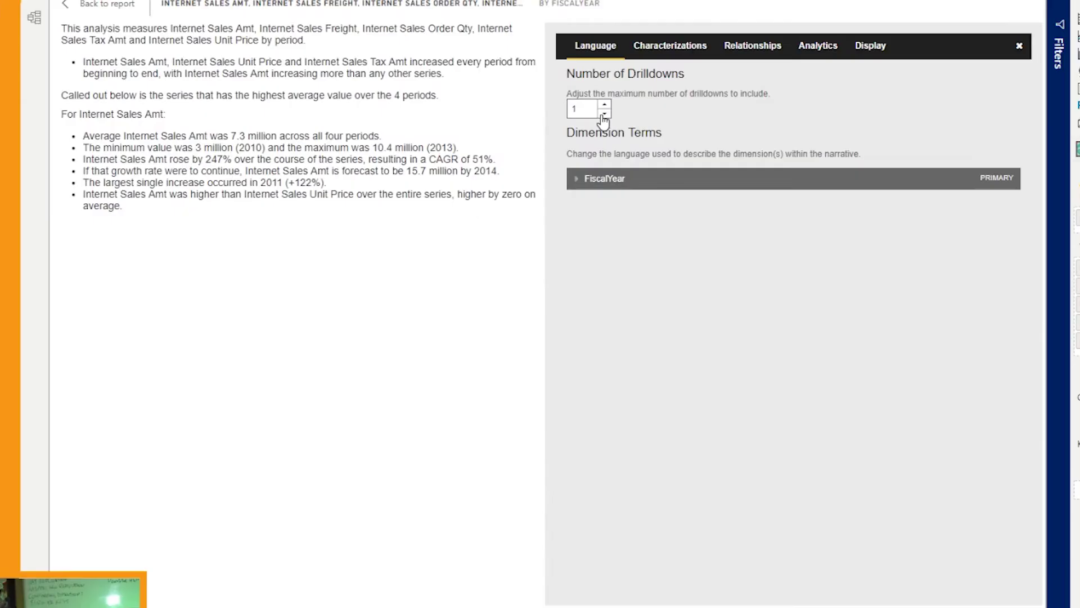
# Raise the maximum number of drilldowns to 5 and bring it back down to 3
pyautogui.click(606, 105)
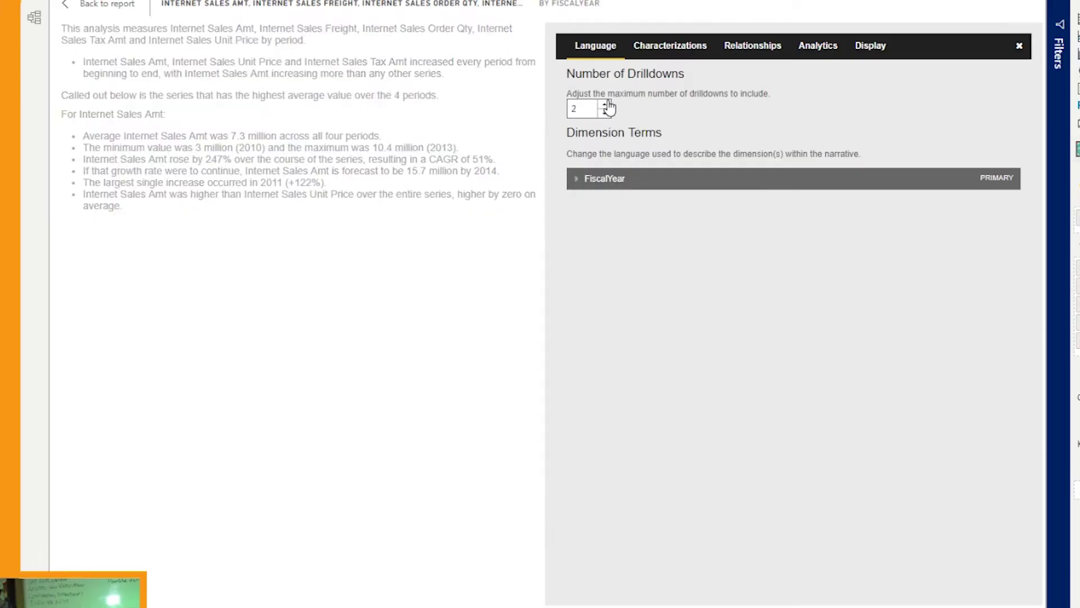
pyautogui.click(606, 105)
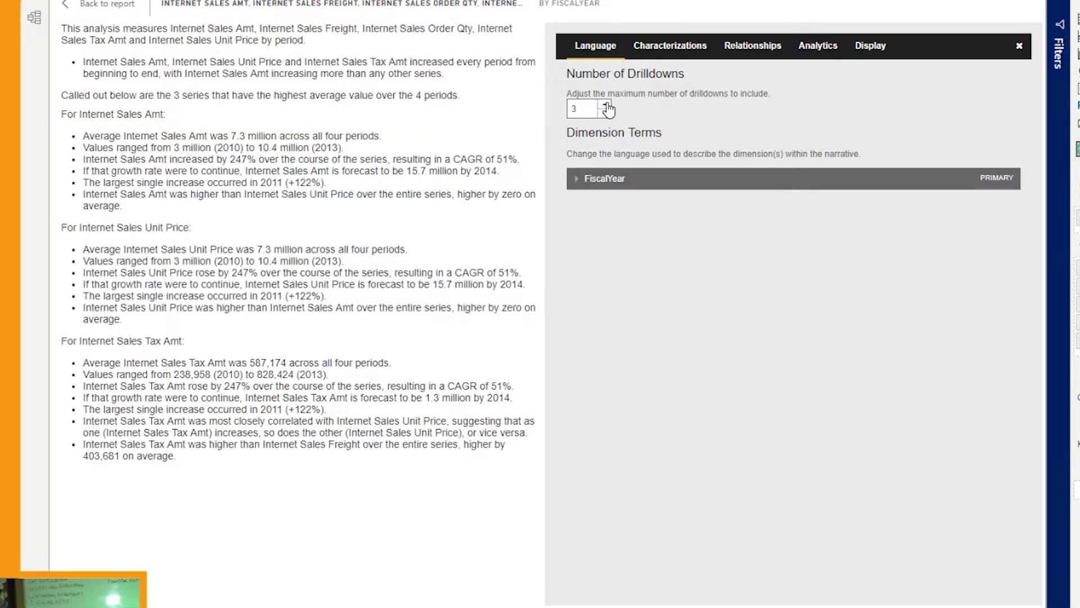
pyautogui.click(607, 105)
pyautogui.click(608, 105)
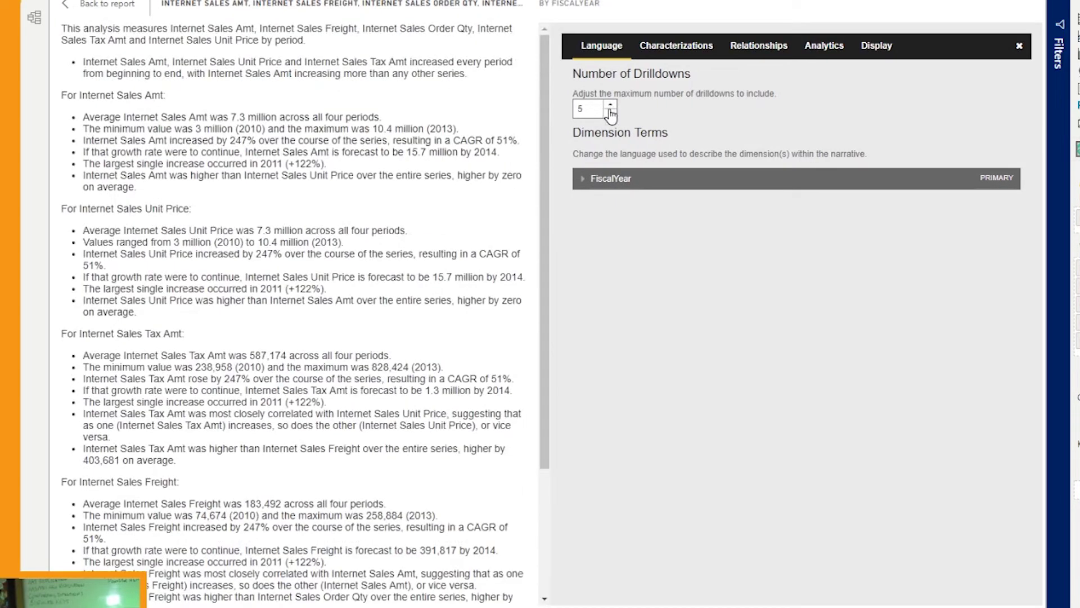
pyautogui.click(610, 113)
pyautogui.click(610, 113)
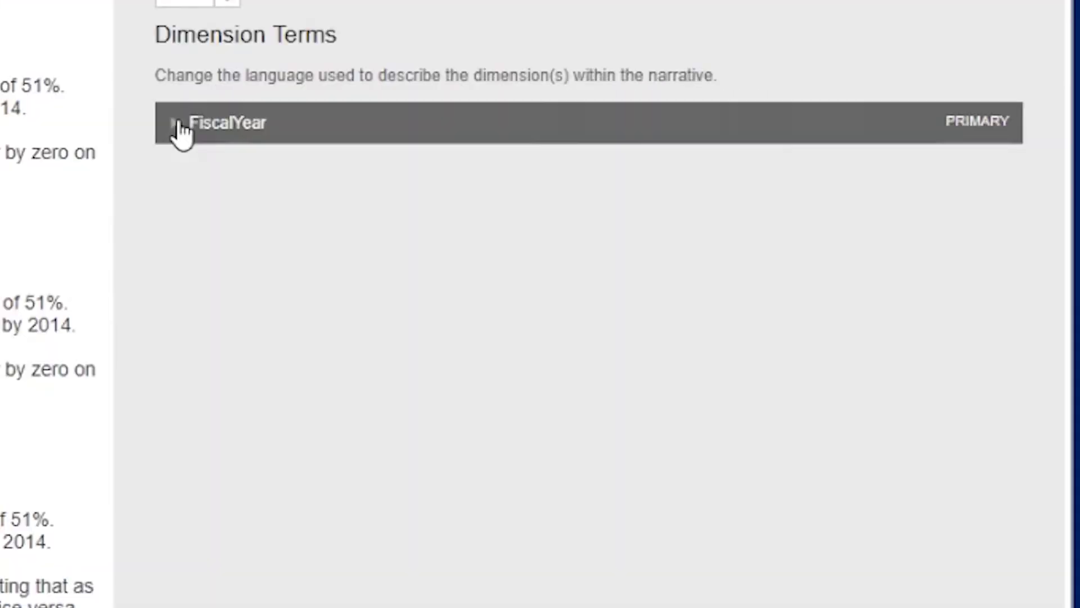
# Change the FiscalYear dimension terms to "year" for singular and "years" for plural
pyautogui.click(577, 179)
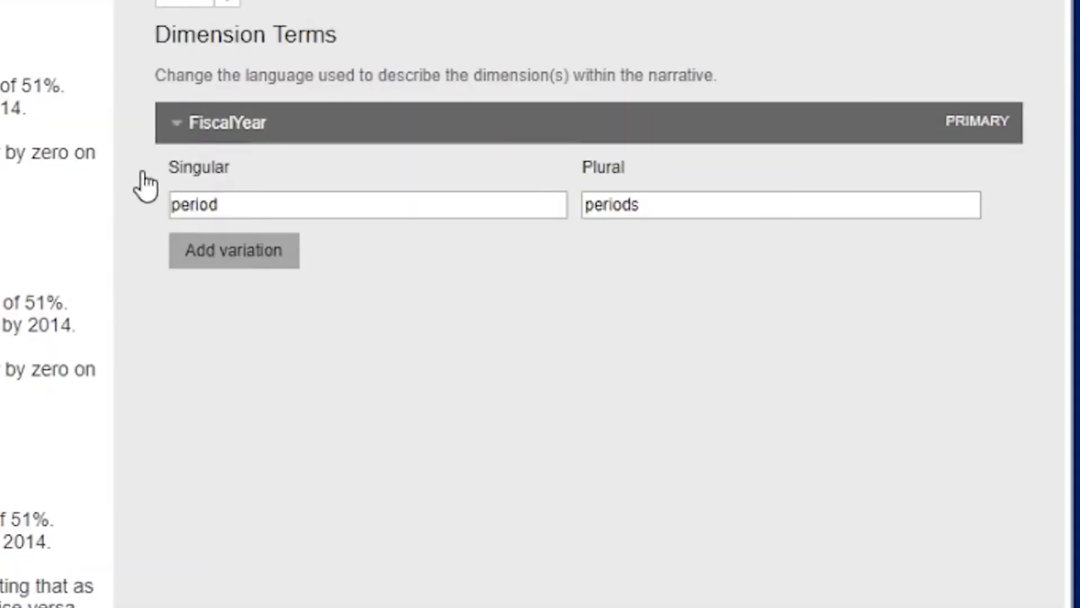
pyautogui.click(617, 224)
pyautogui.doubleClick(248, 210)
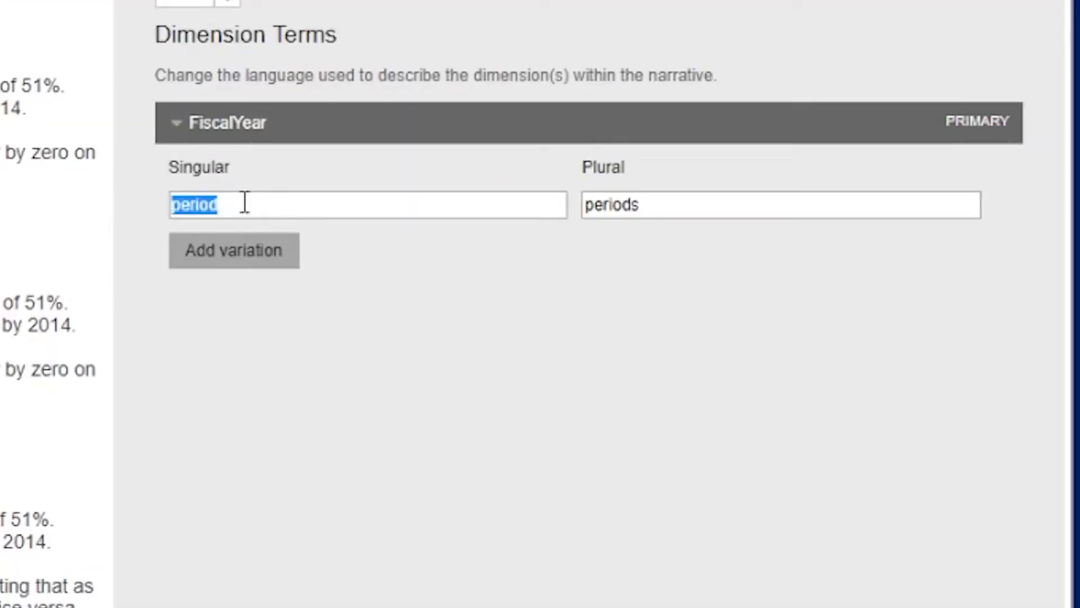
pyautogui.write('year')
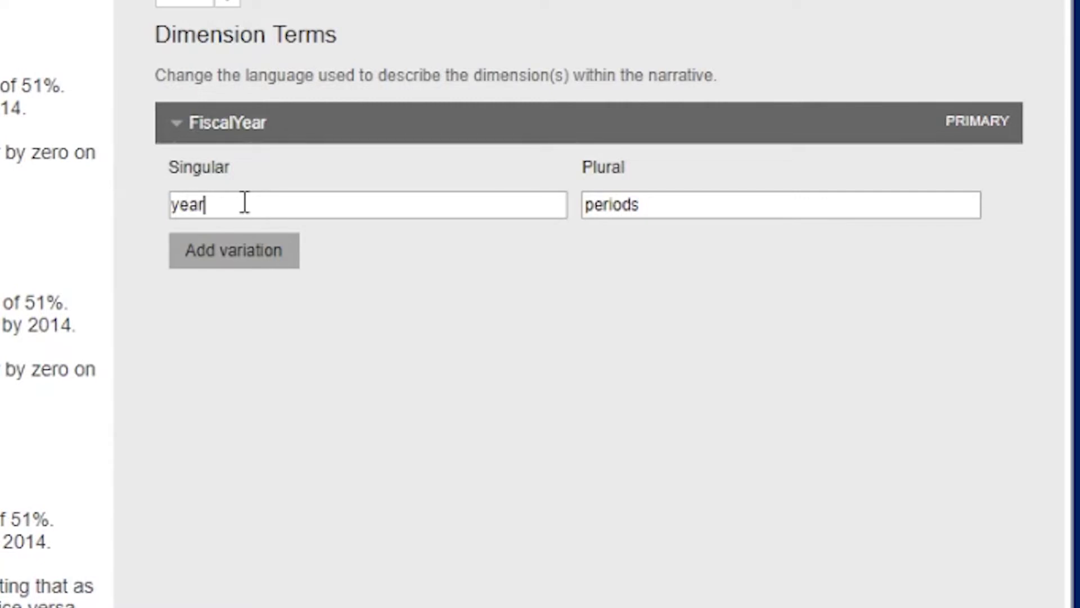
pyautogui.press('Tab')
pyautogui.write('years')
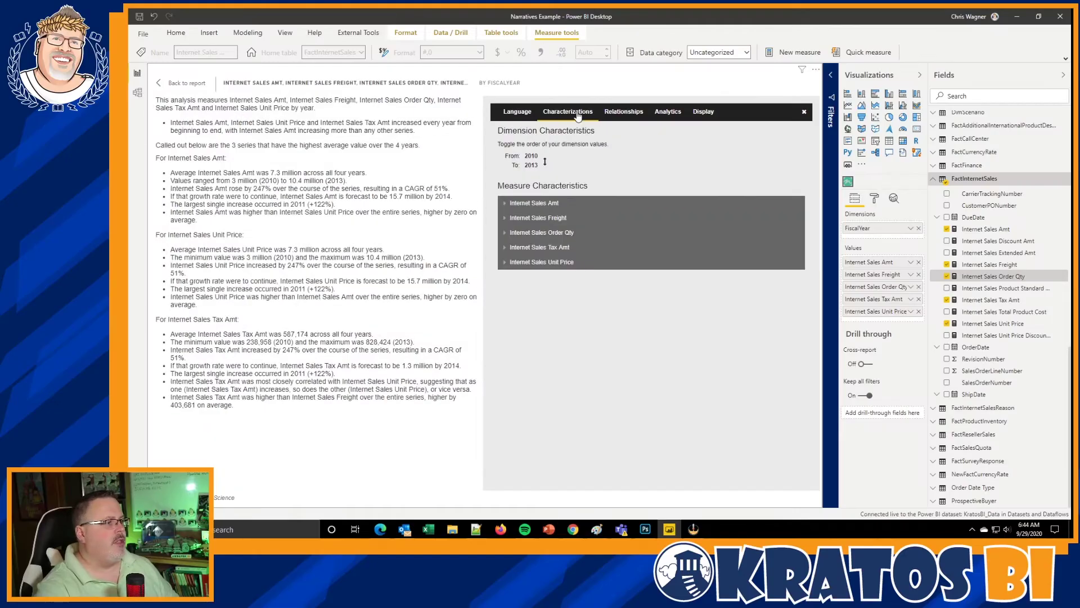
# In the narrative's measure characteristics, treat Internet Sales Amt as money with larger values considered good
pyautogui.click(519, 205)
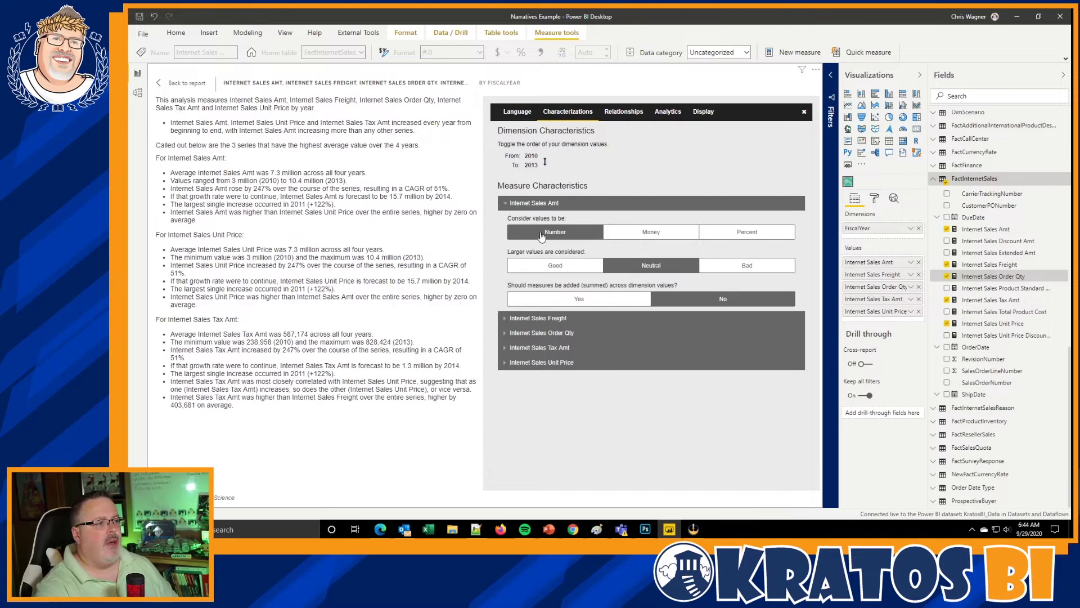
pyautogui.click(628, 235)
pyautogui.click(577, 266)
# Treat Internet Sales Freight as money with larger values considered good, and collapse the settings of both measures
pyautogui.click(574, 318)
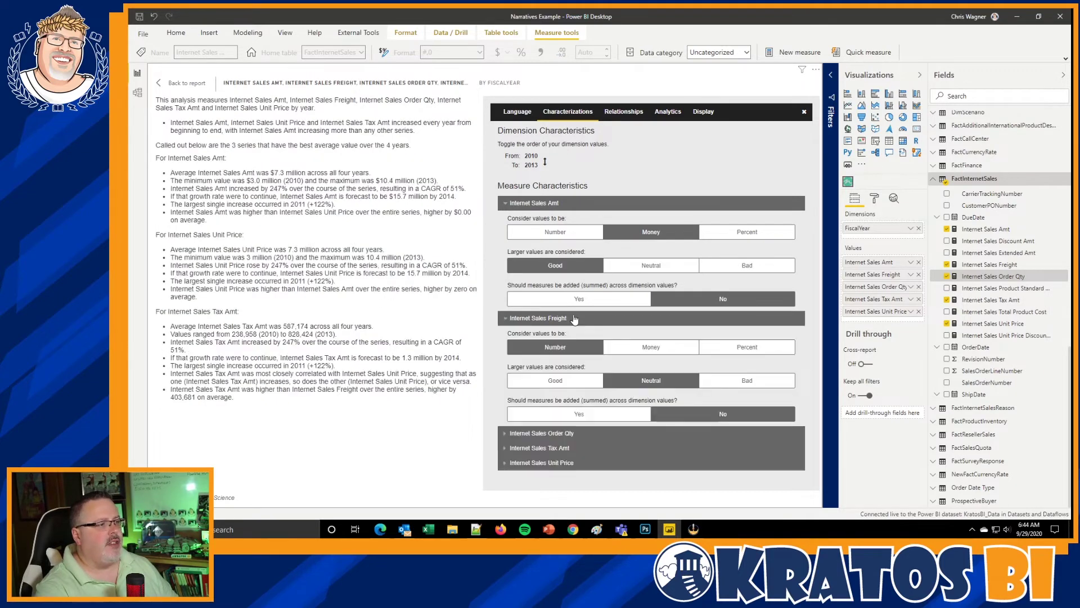
pyautogui.click(608, 348)
pyautogui.click(573, 380)
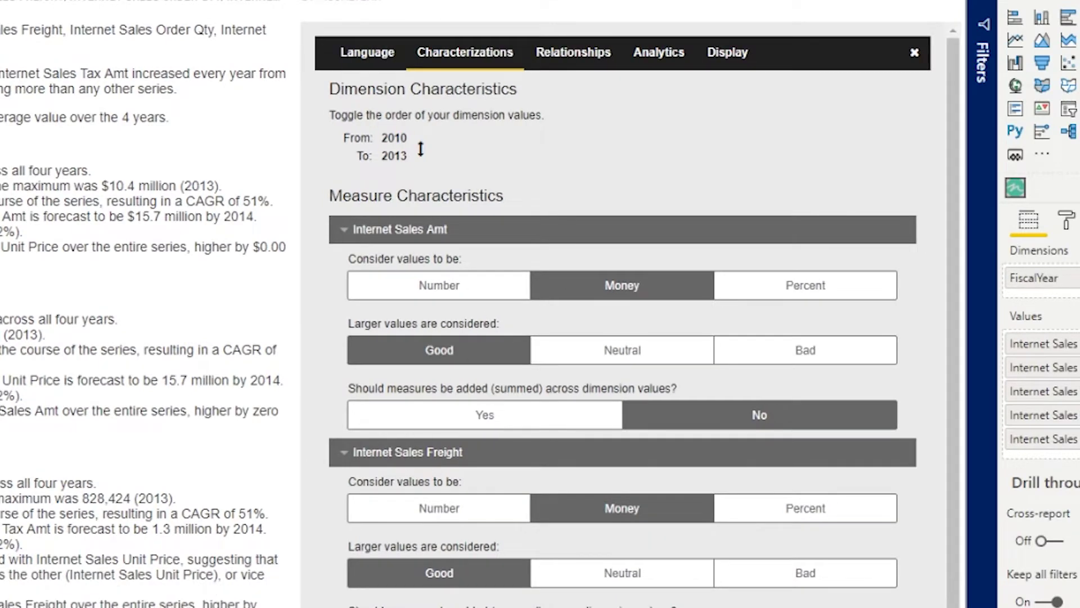
pyautogui.scroll(-2, 619, 315)
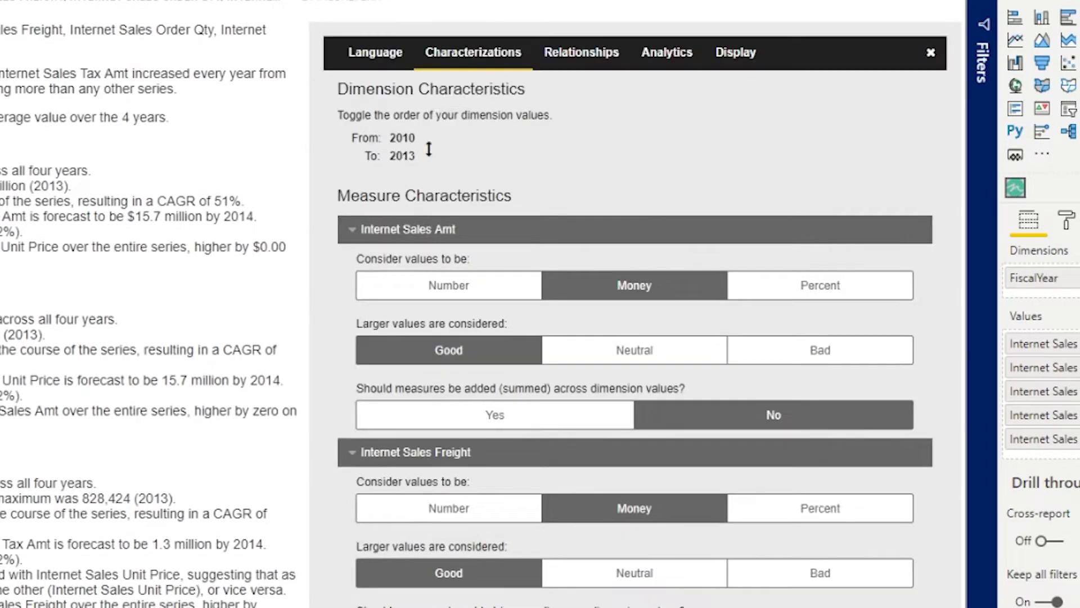
pyautogui.scroll(-3, 625, 315)
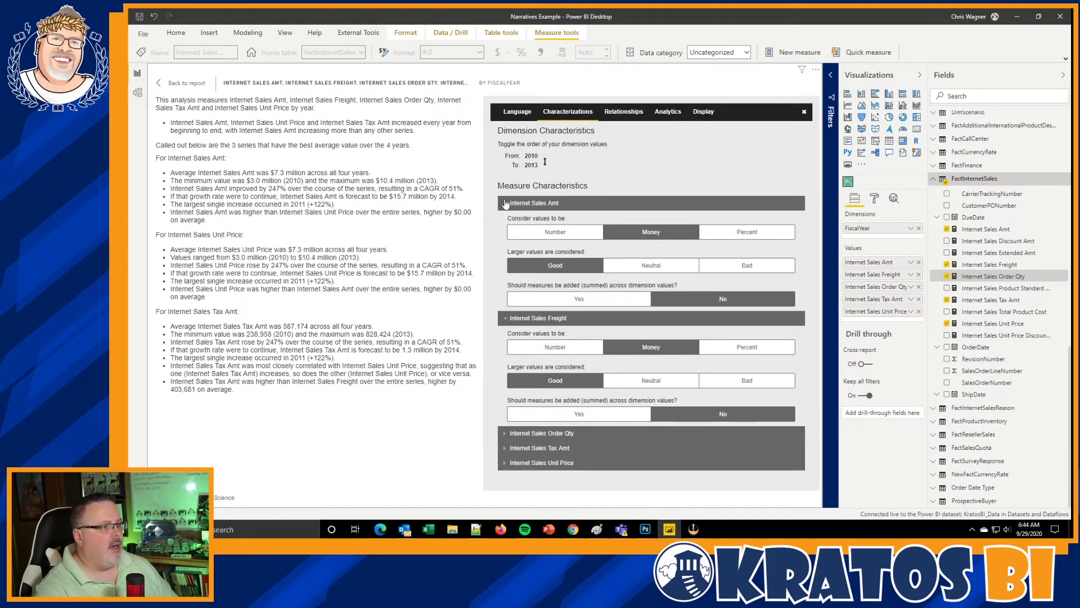
pyautogui.click(559, 204)
pyautogui.click(539, 218)
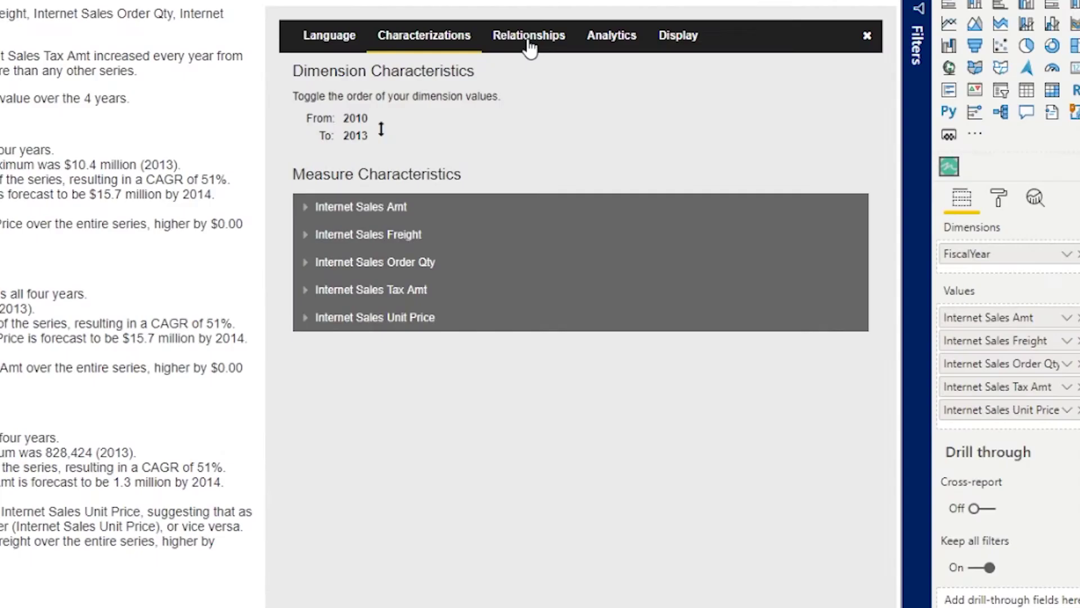
# Review the relationship options and the segment analytics settings, and set the Good Changes formatting colour to dark green
pyautogui.click(529, 46)
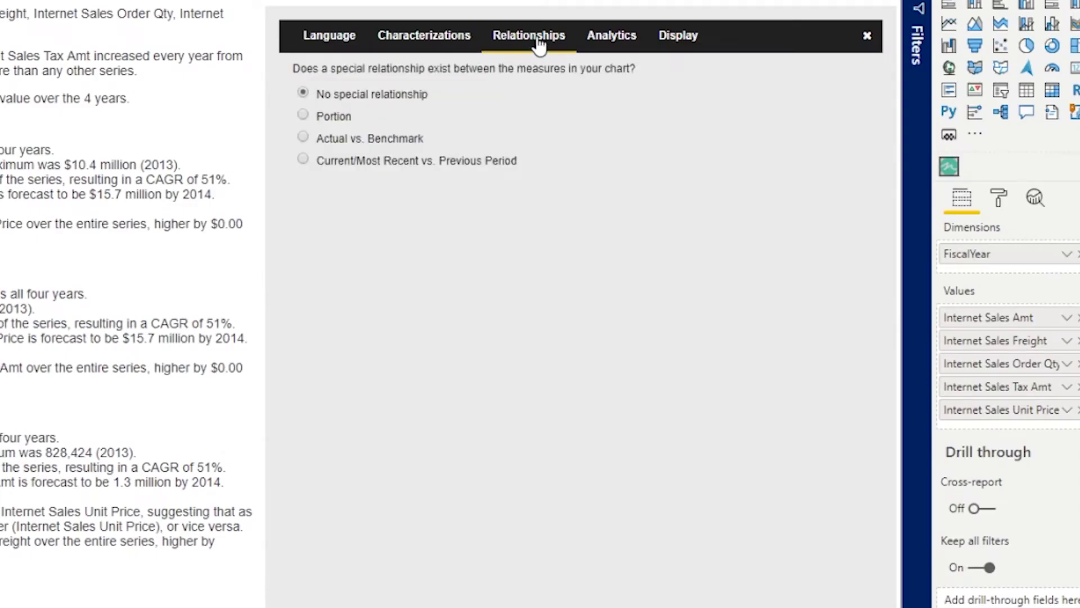
pyautogui.click(600, 45)
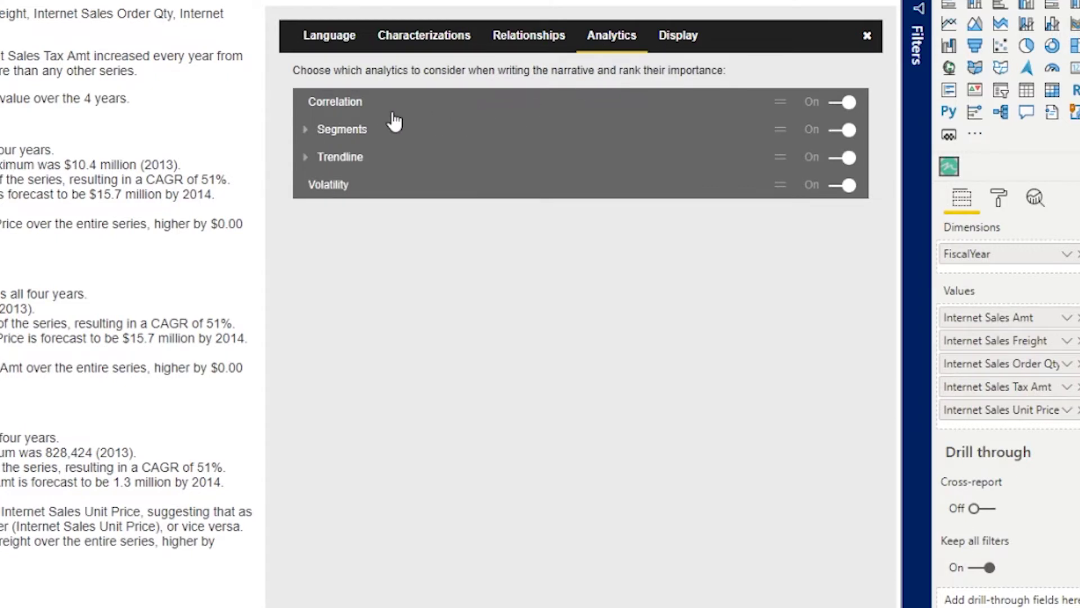
pyautogui.click(306, 130)
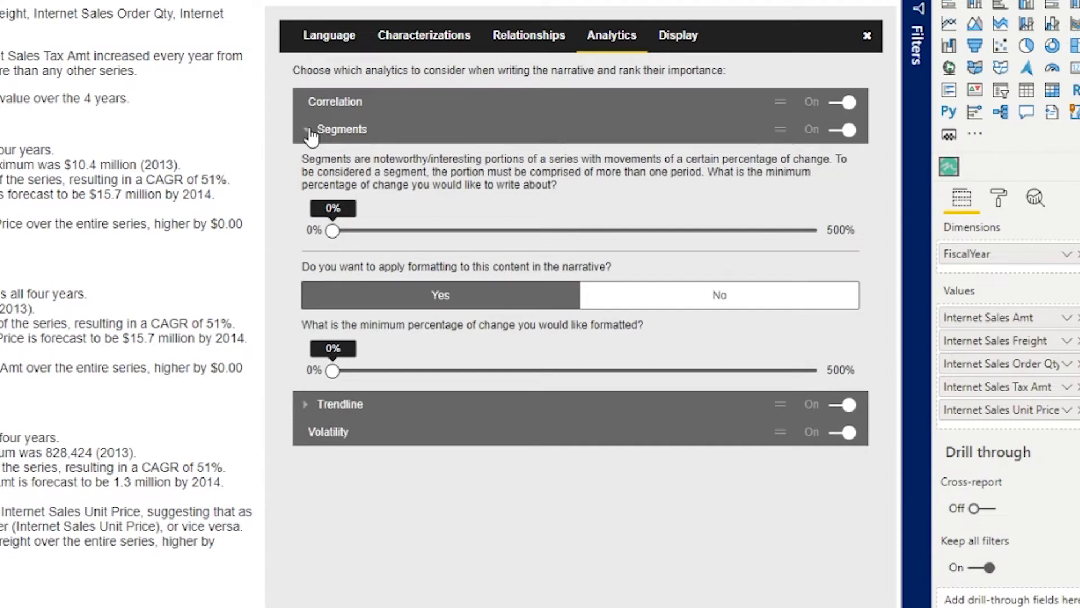
pyautogui.click(667, 52)
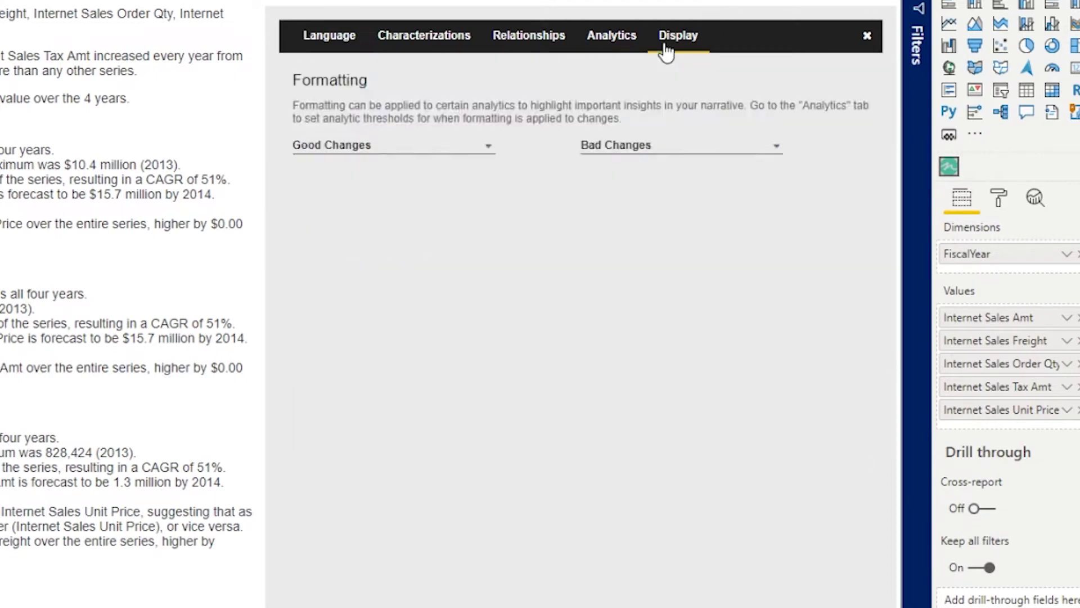
pyautogui.click(484, 145)
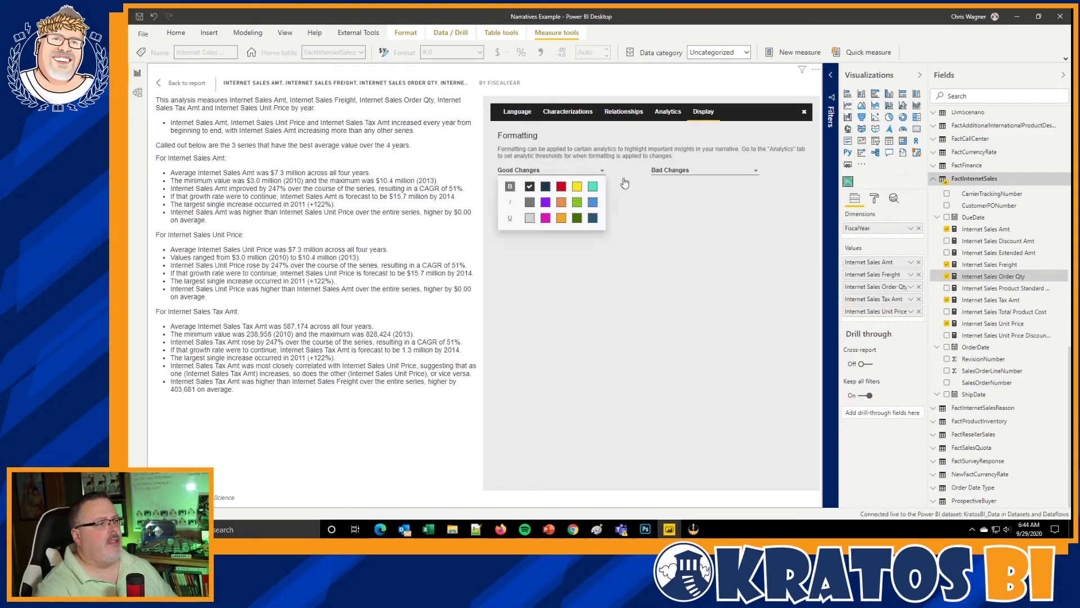
pyautogui.click(577, 217)
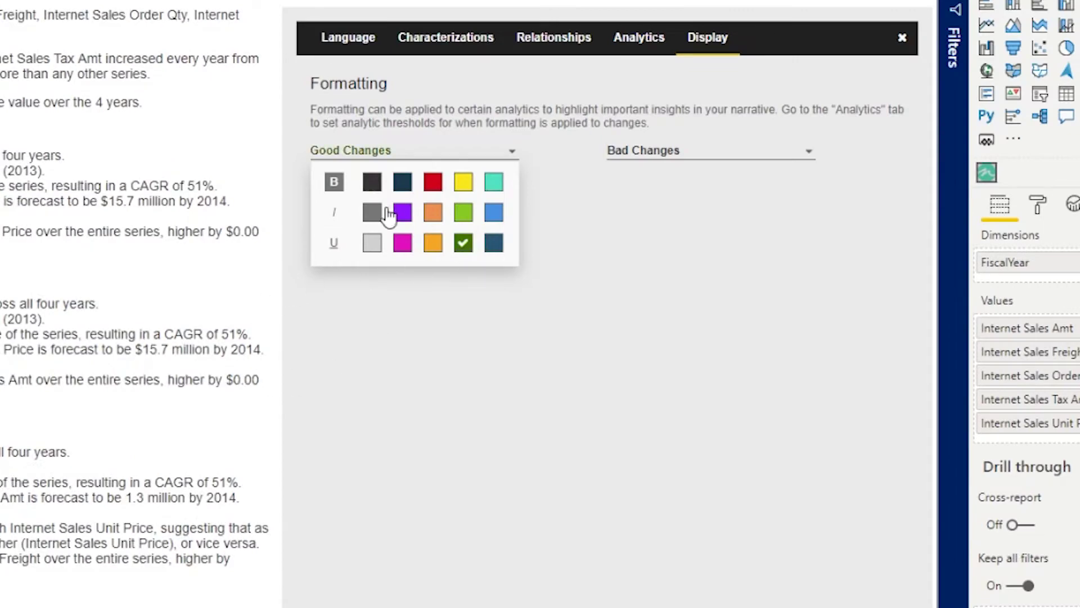
# Underline the Good Changes formatting, make Bad Changes red and underlined, and return from the narrative settings to the report page
pyautogui.click(333, 248)
pyautogui.click(712, 160)
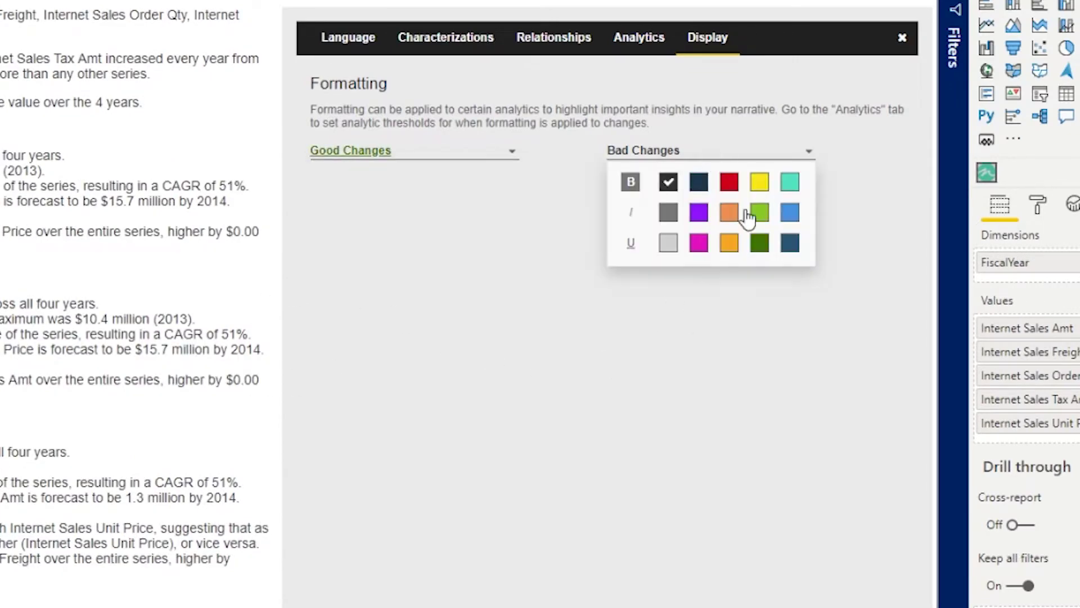
pyautogui.click(729, 183)
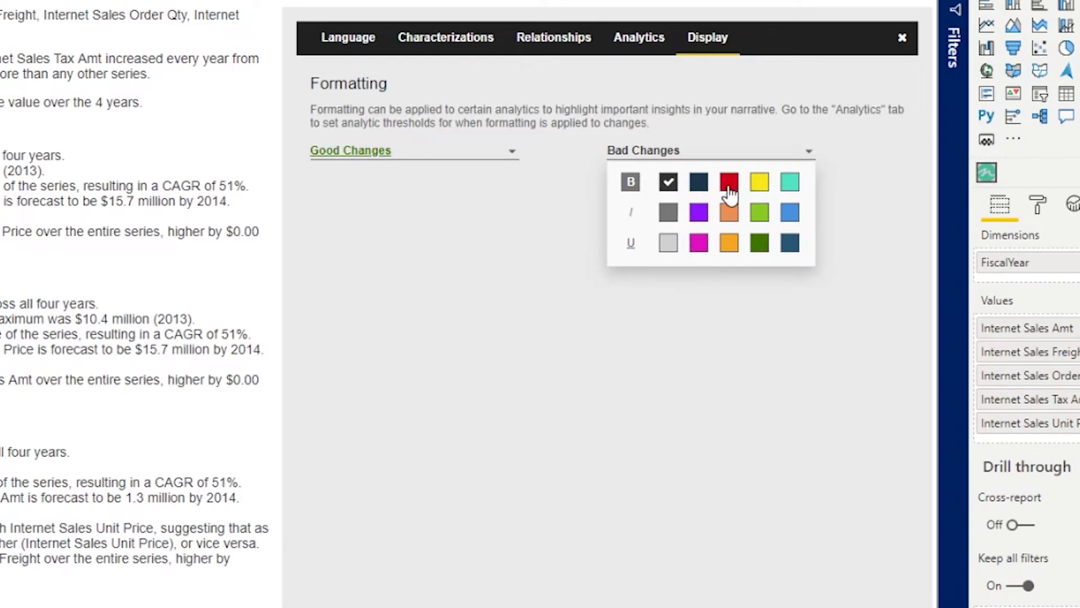
pyautogui.click(630, 244)
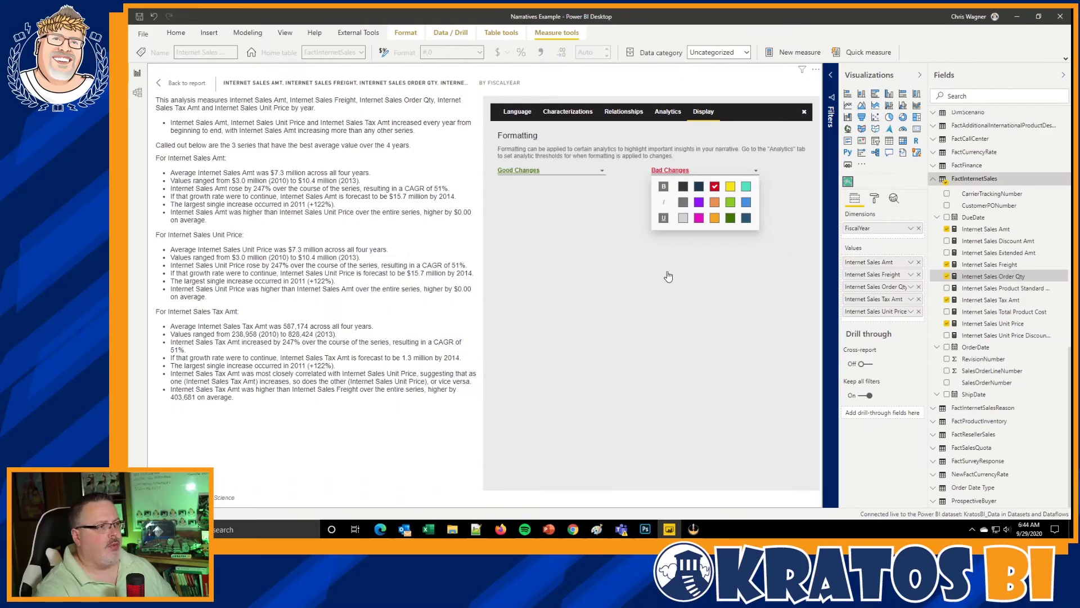
pyautogui.click(668, 276)
pyautogui.click(804, 112)
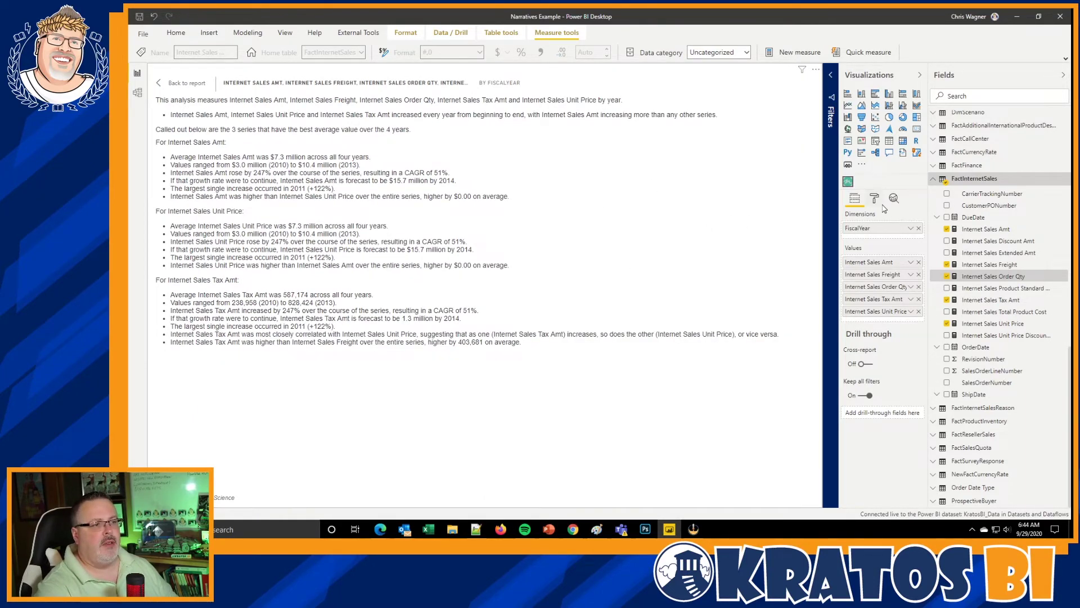
pyautogui.press('Escape')
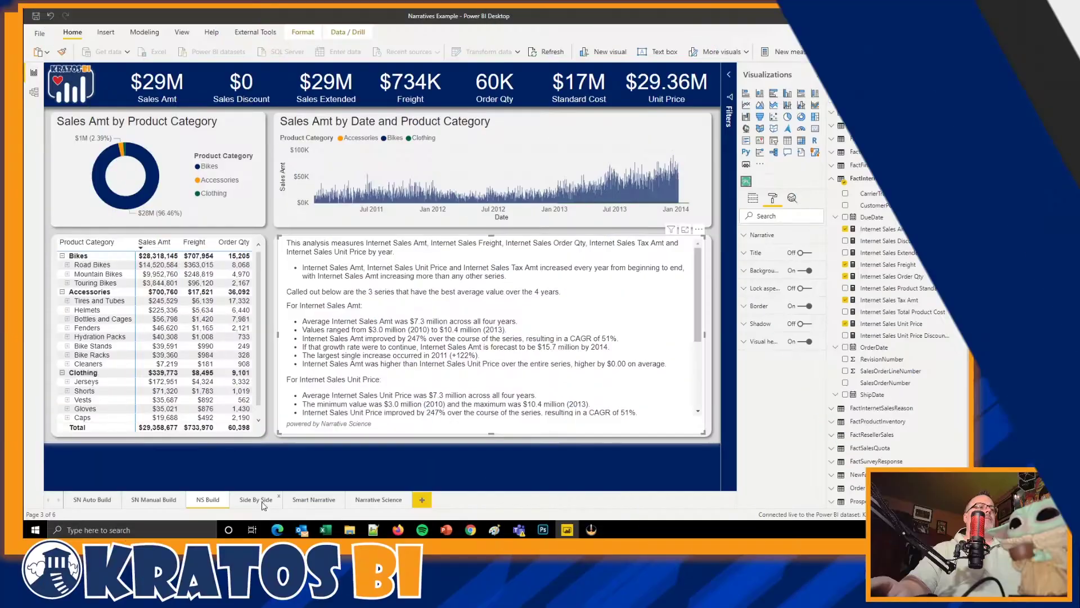
# On the Side By Side page, read through the Narrative Science text down to the Internet Sales Extended Amt section
pyautogui.click(262, 500)
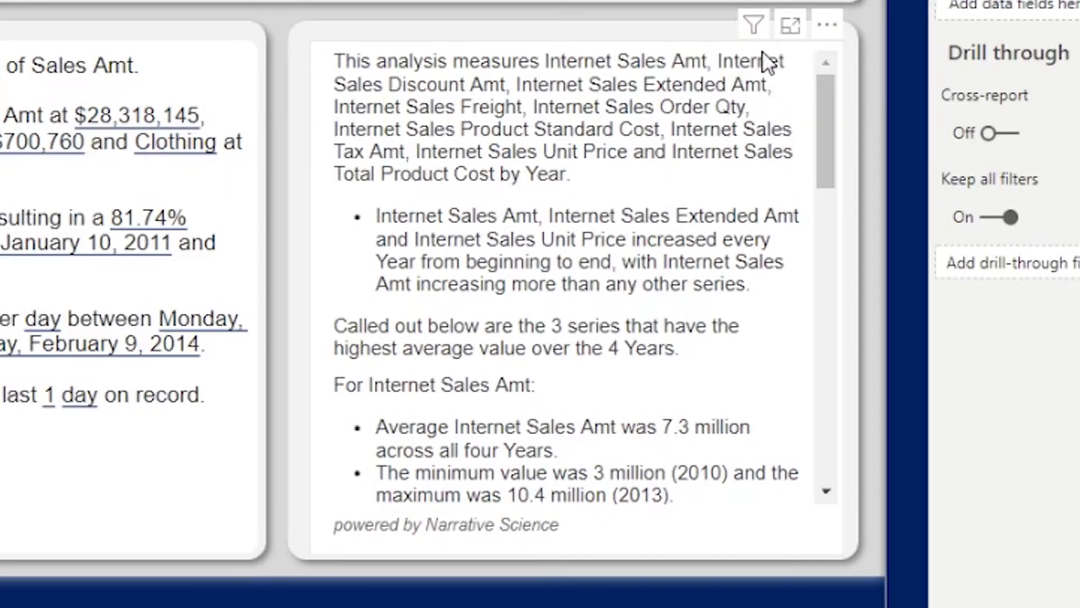
pyautogui.moveTo(755, 73)
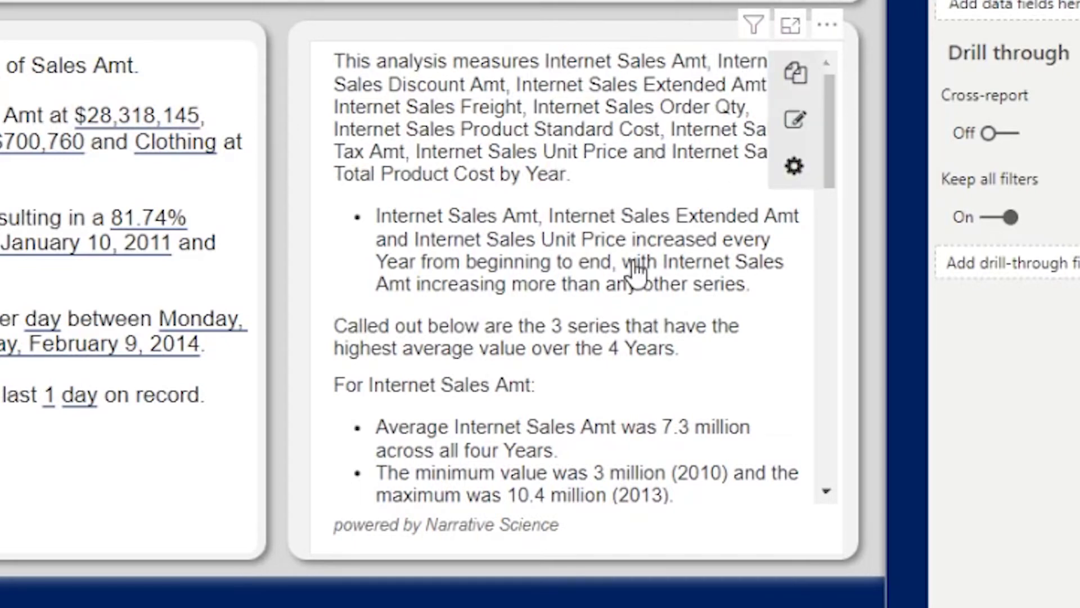
pyautogui.scroll(-5, 635, 271)
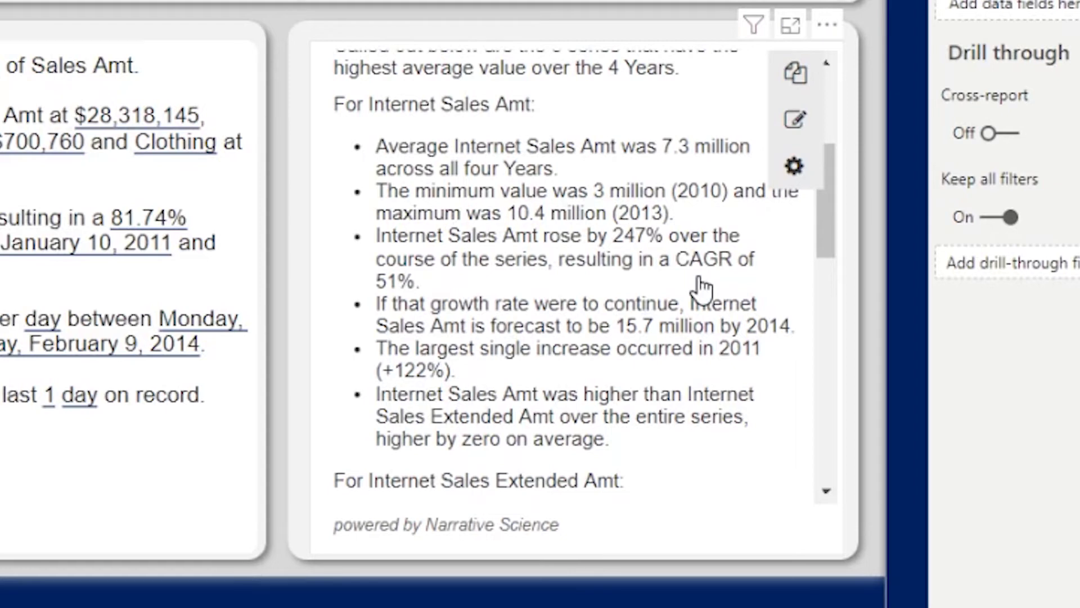
pyautogui.scroll(-2, 701, 287)
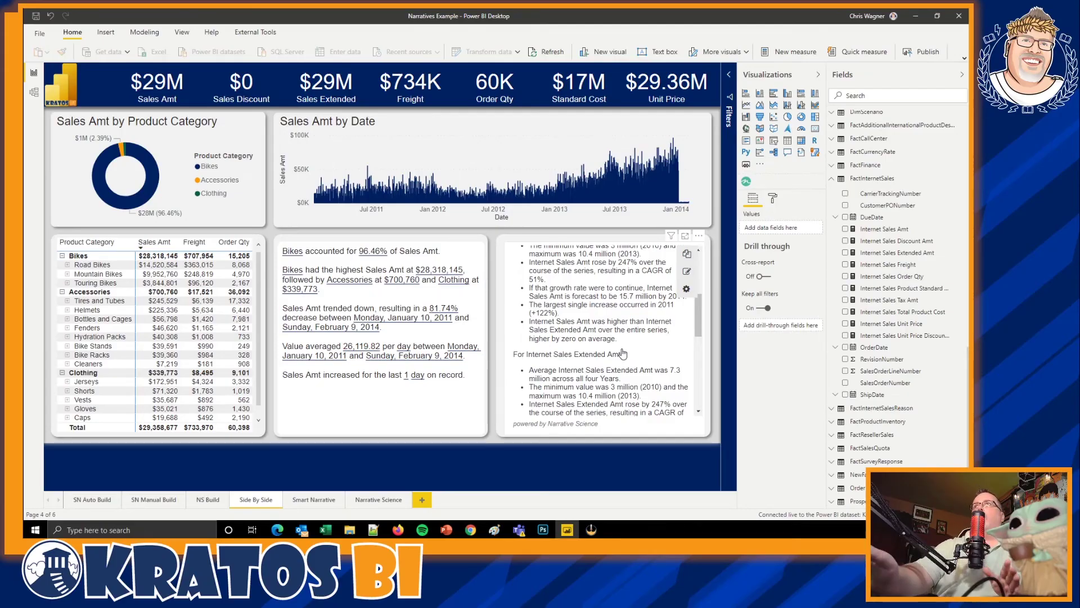